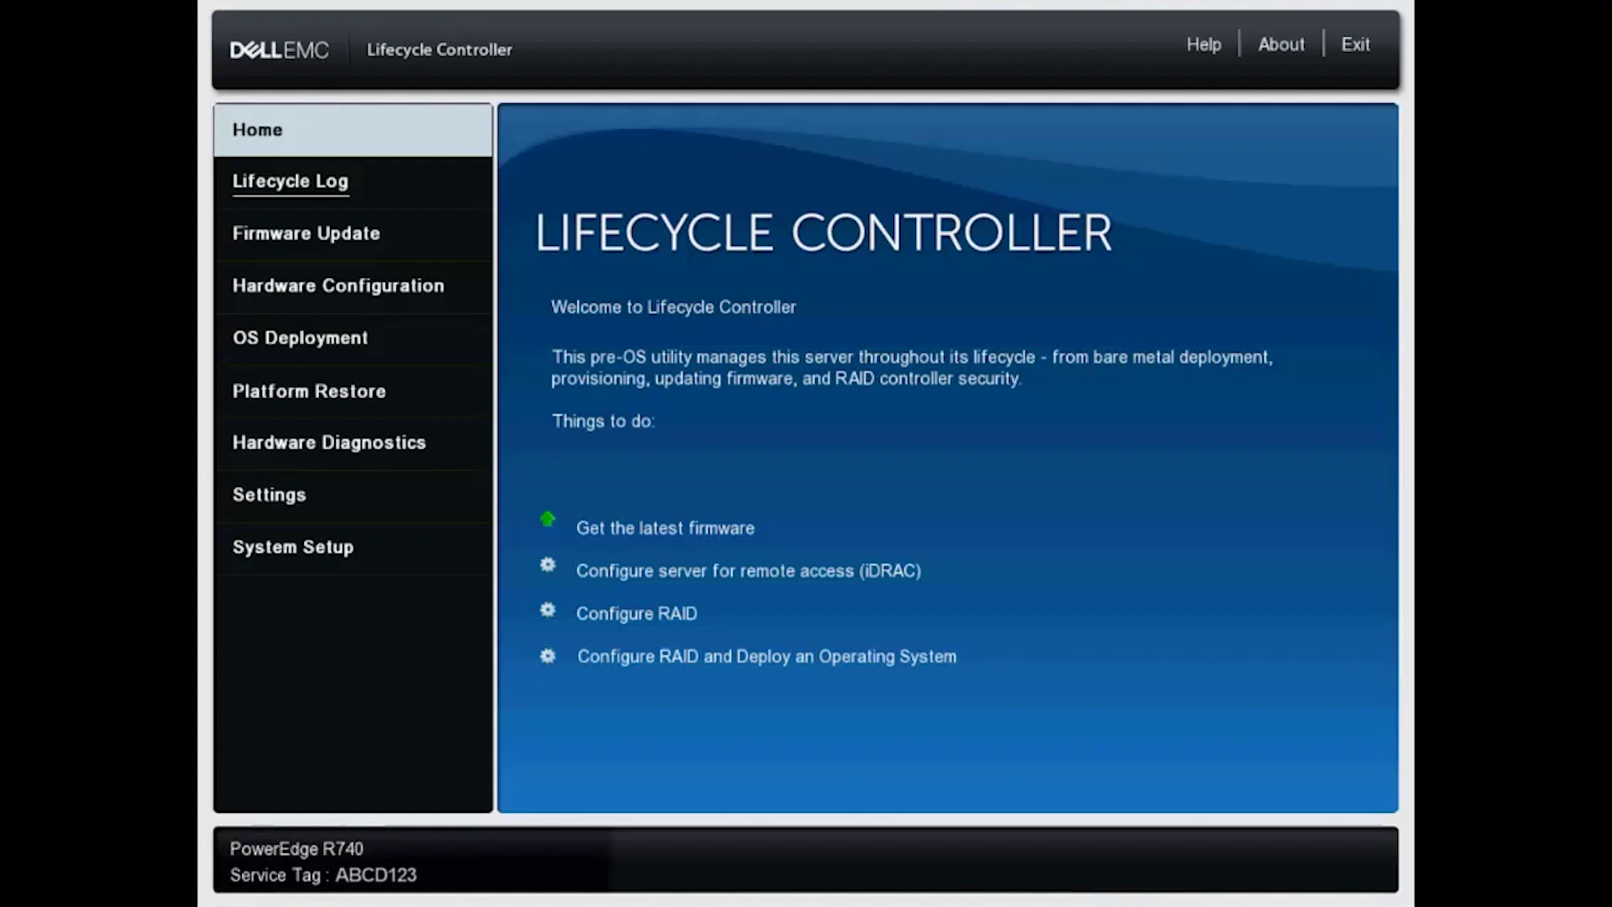
Go to the Lifecycle Log page and open the form for adding a work note
{"action": "key", "text": "Return"}
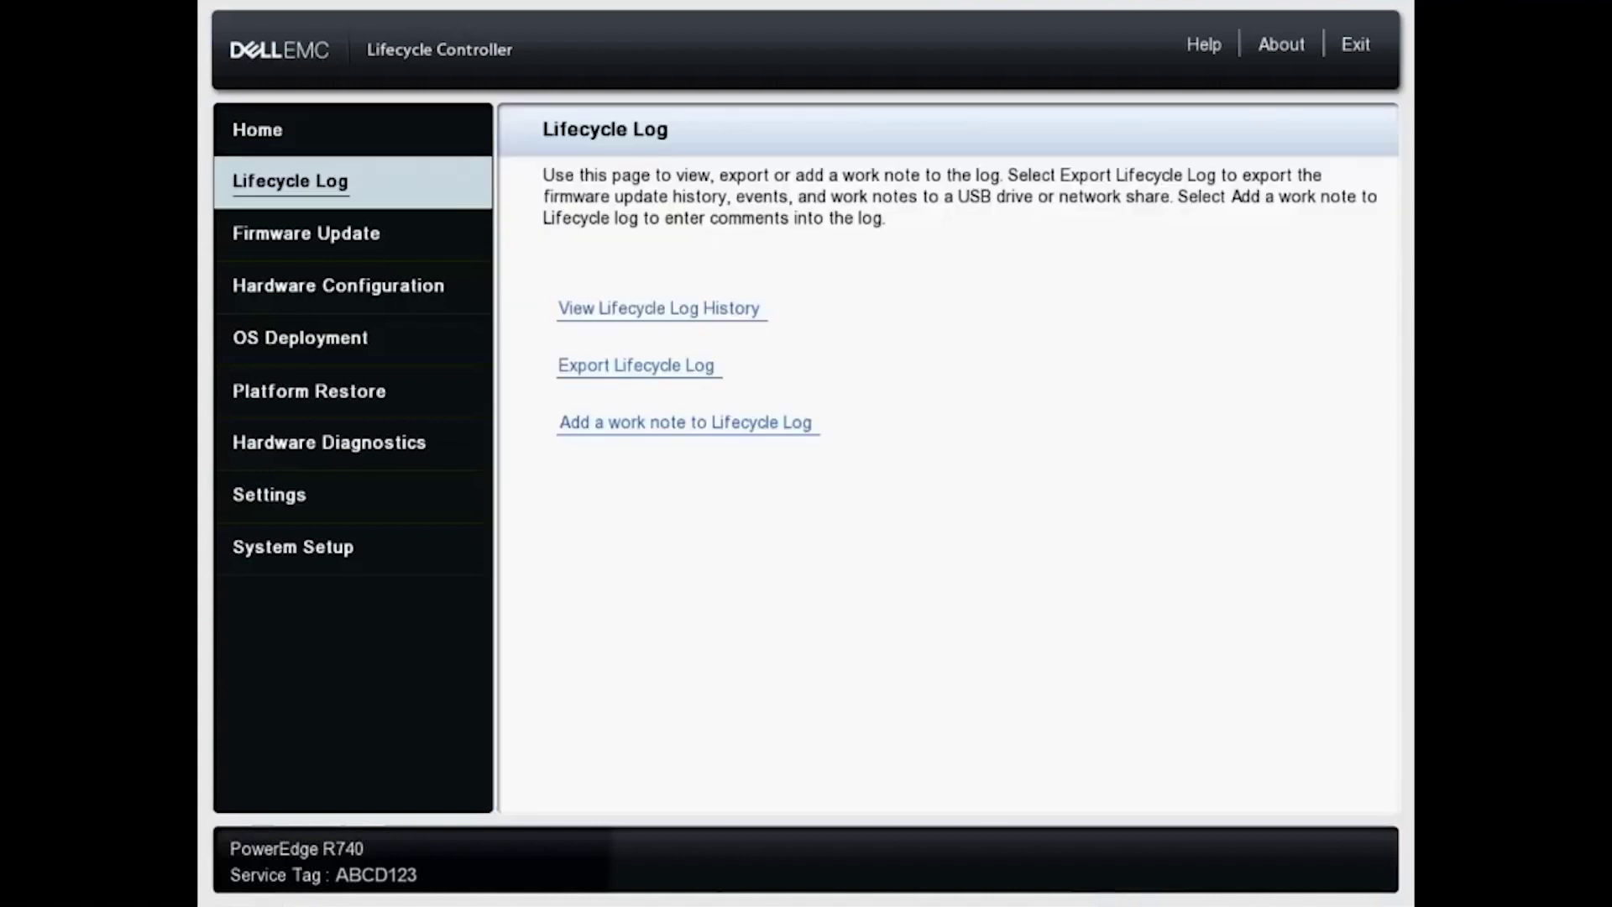
{"action": "key", "text": "Tab"}
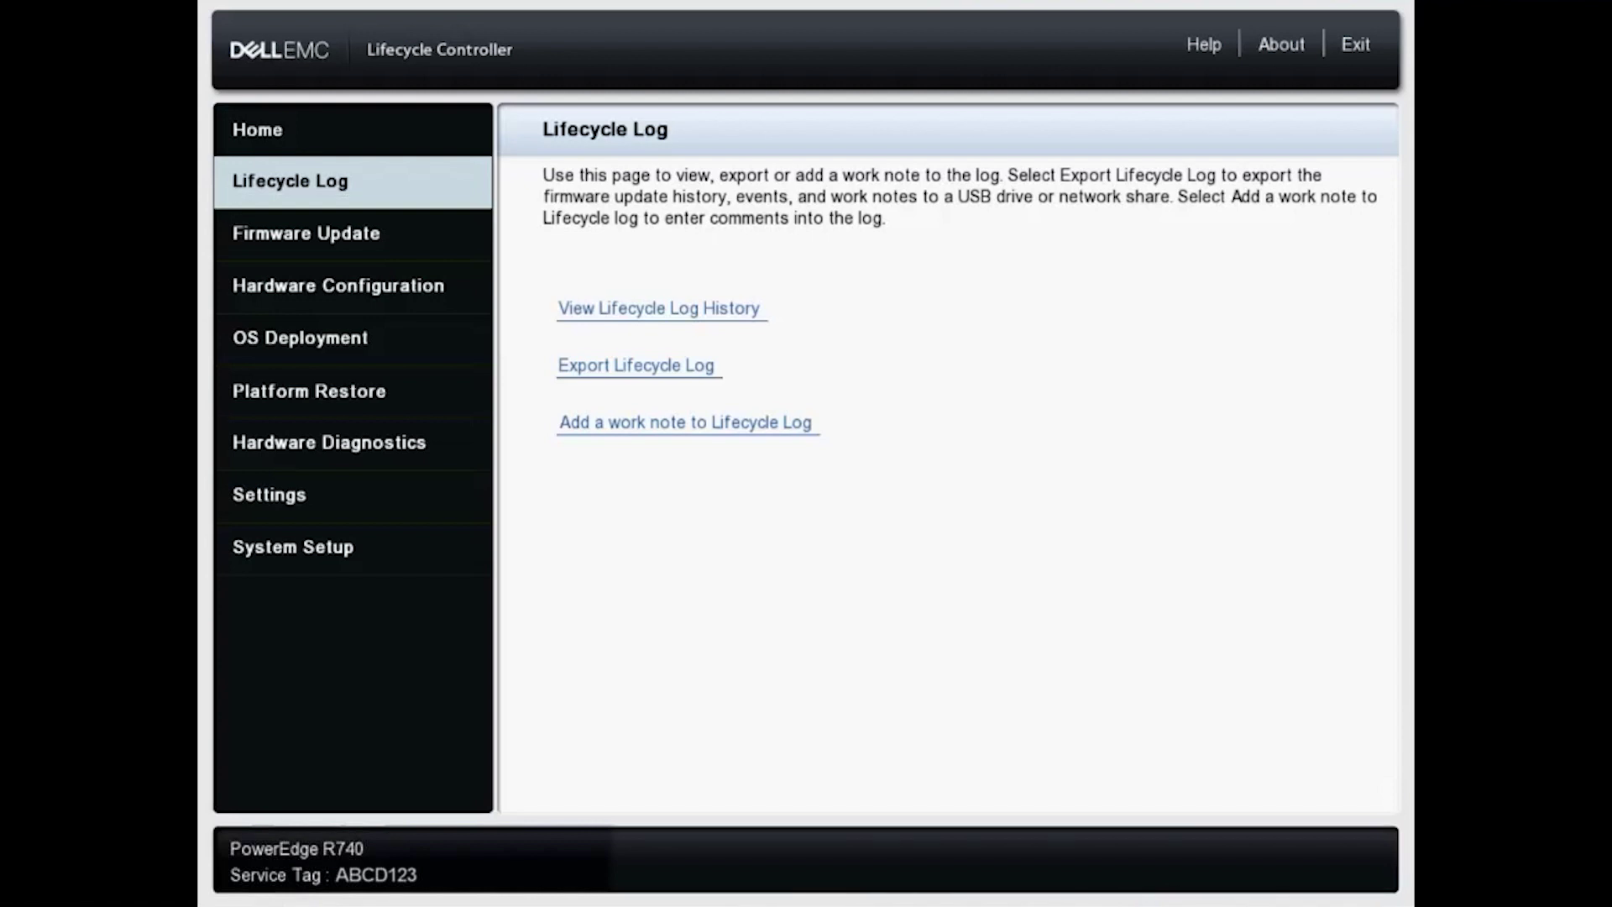
{"action": "key", "text": "Tab"}
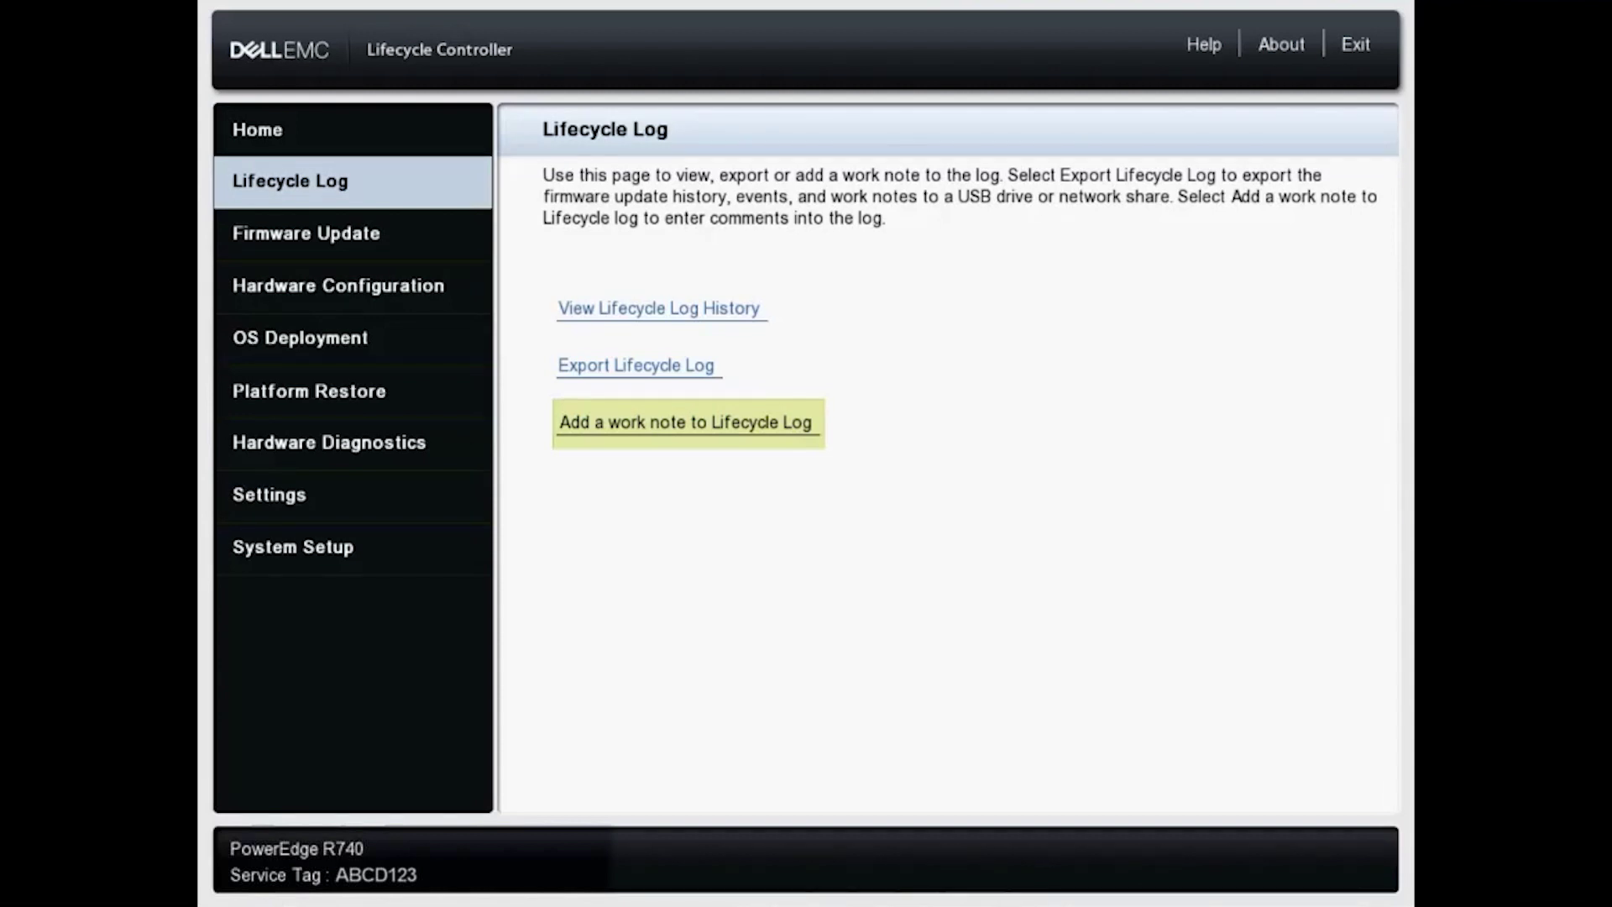
{"action": "key", "text": "Return"}
{"action": "key", "text": "Tab"}
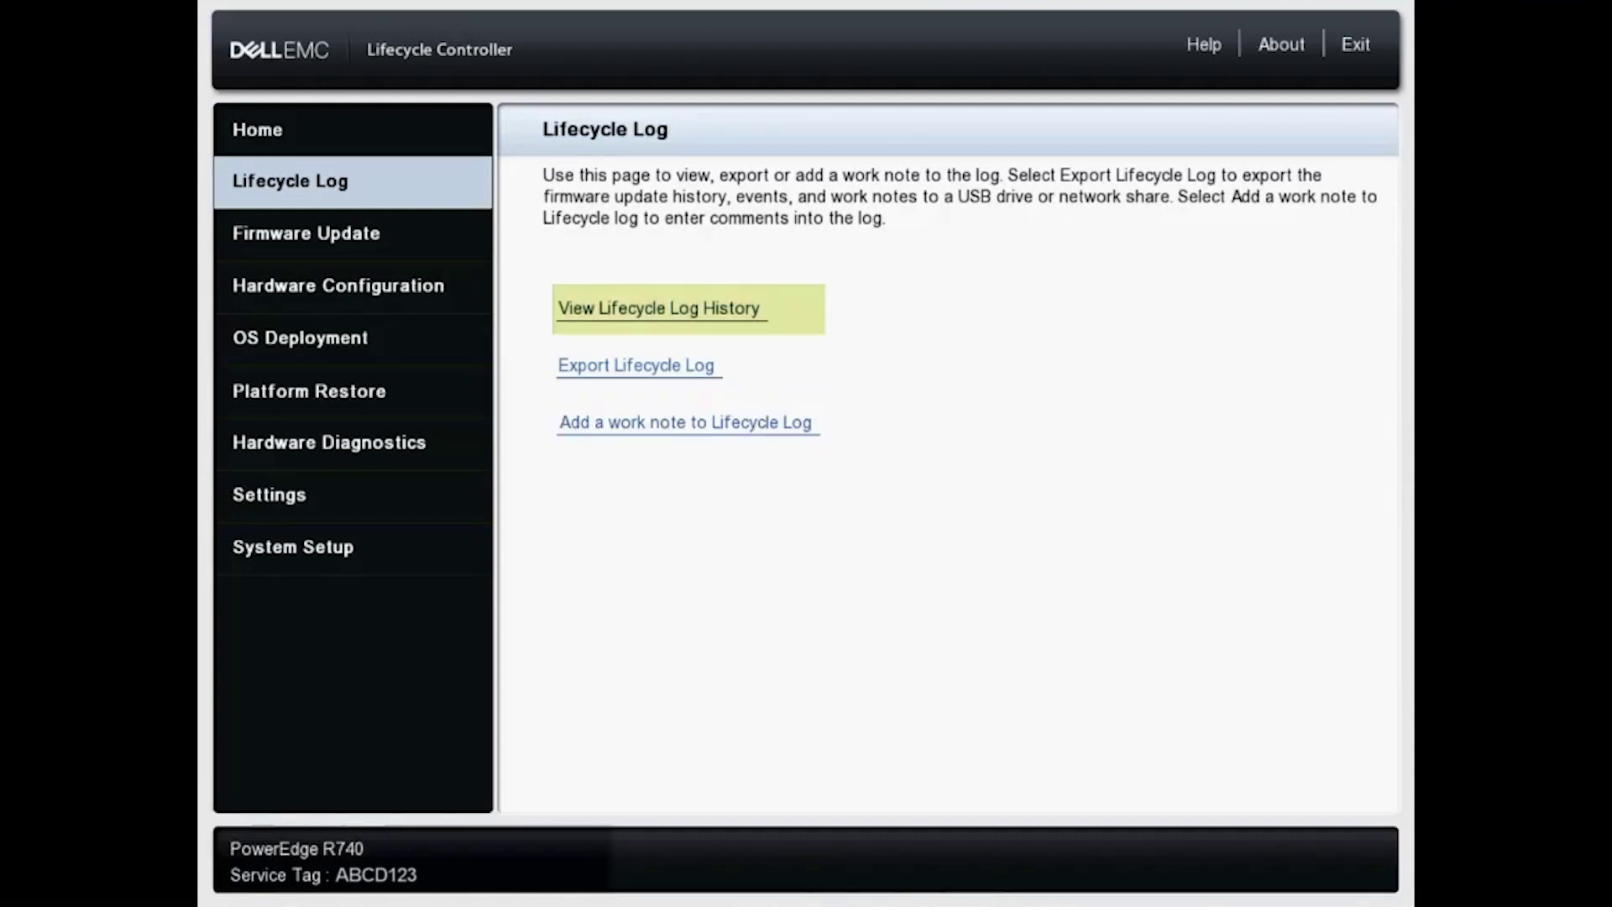
{"action": "key", "text": "Up"}
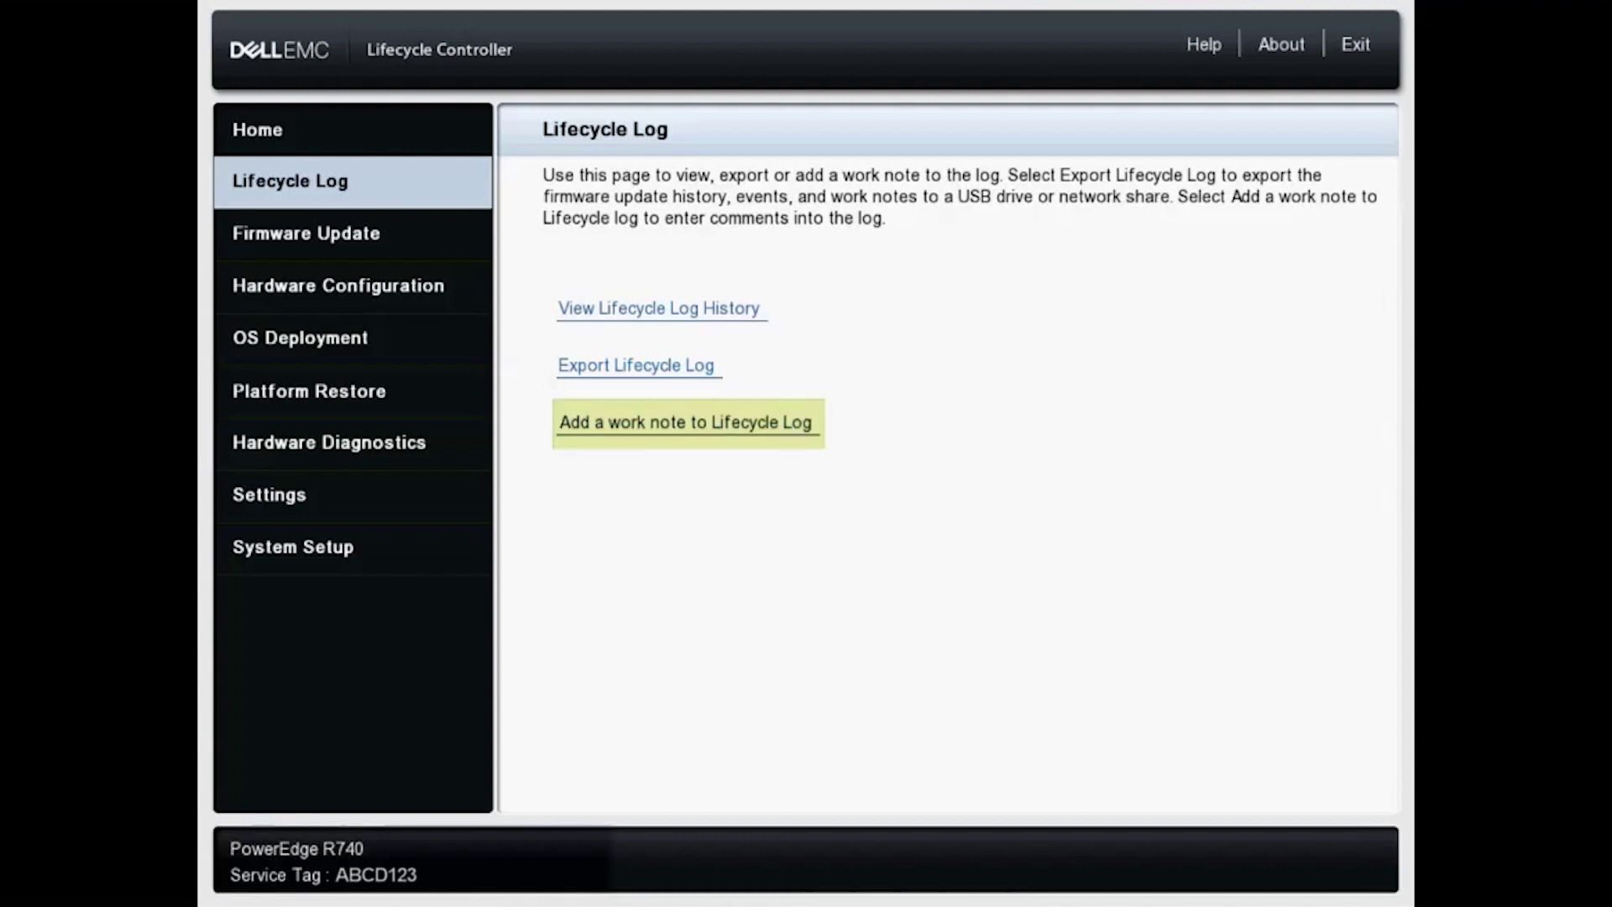
{"action": "key", "text": "Return"}
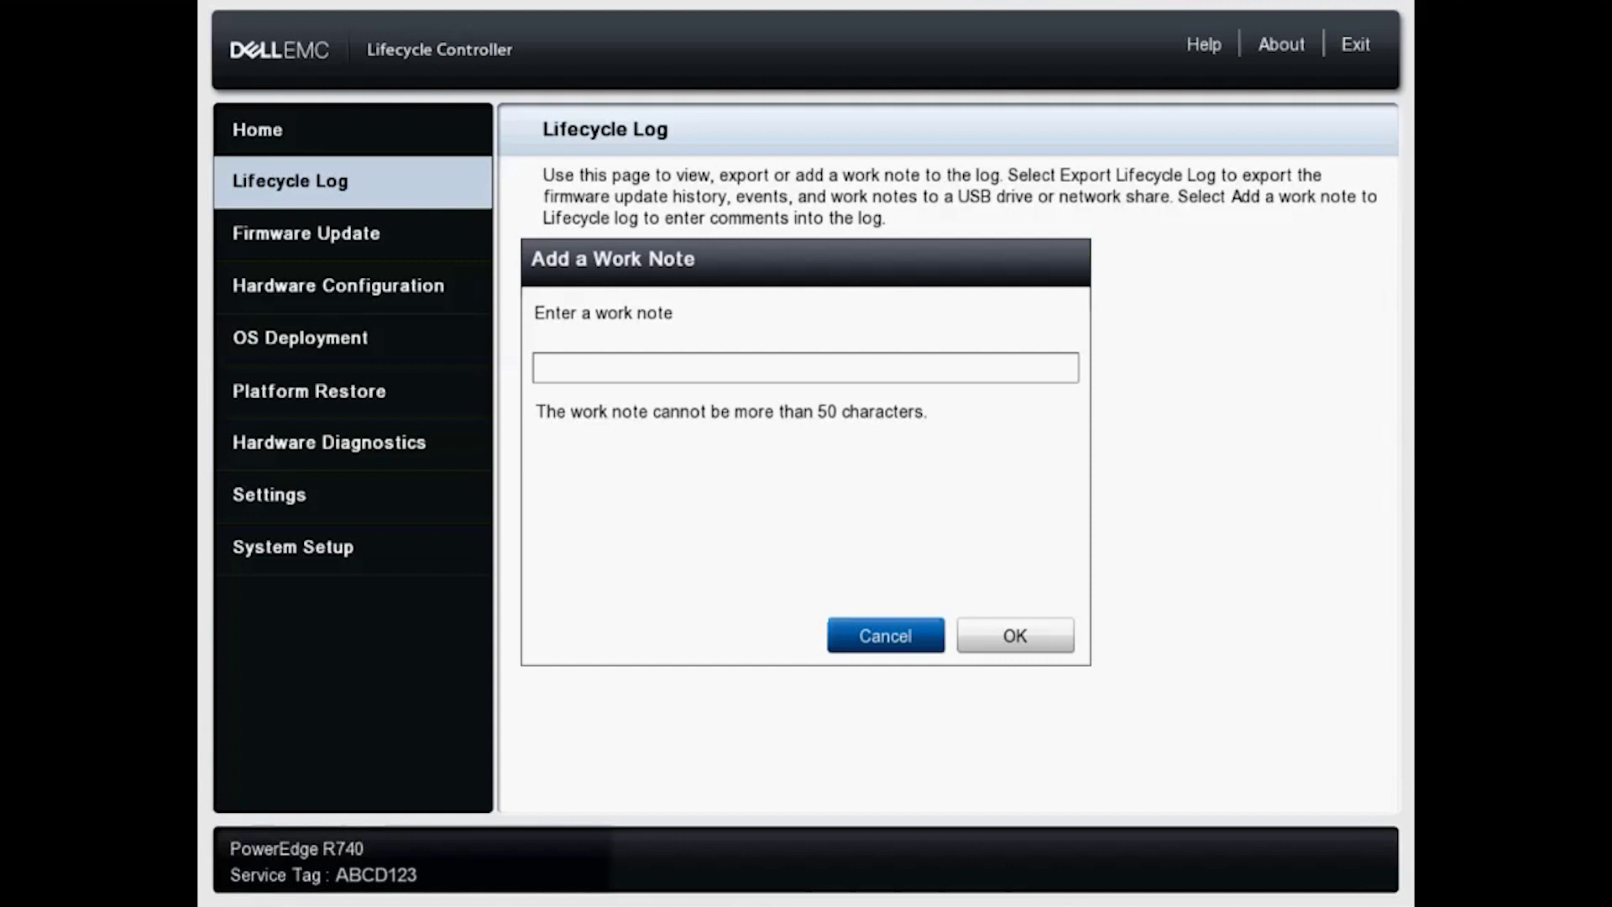
Log the work note "This is my test note" and dismiss the confirmation
{"action": "left_click", "coordinate": [537, 367]}
{"action": "type", "text": "Th"}
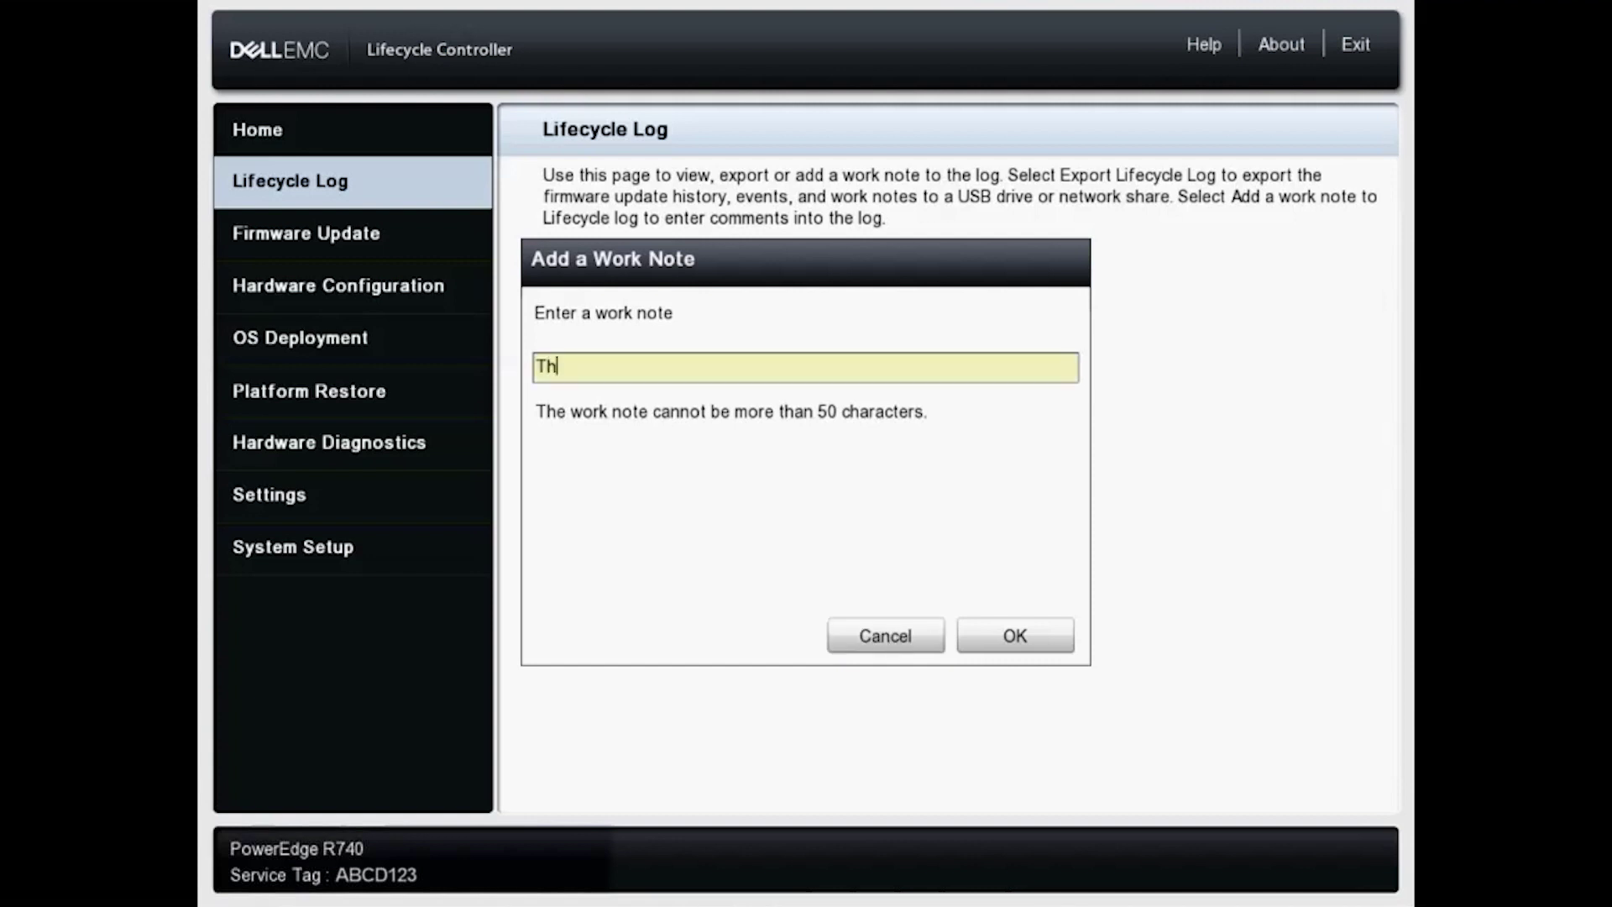
{"action": "type", "text": "is is my test note"}
{"action": "key", "text": "Tab"}
{"action": "key", "text": "Return"}
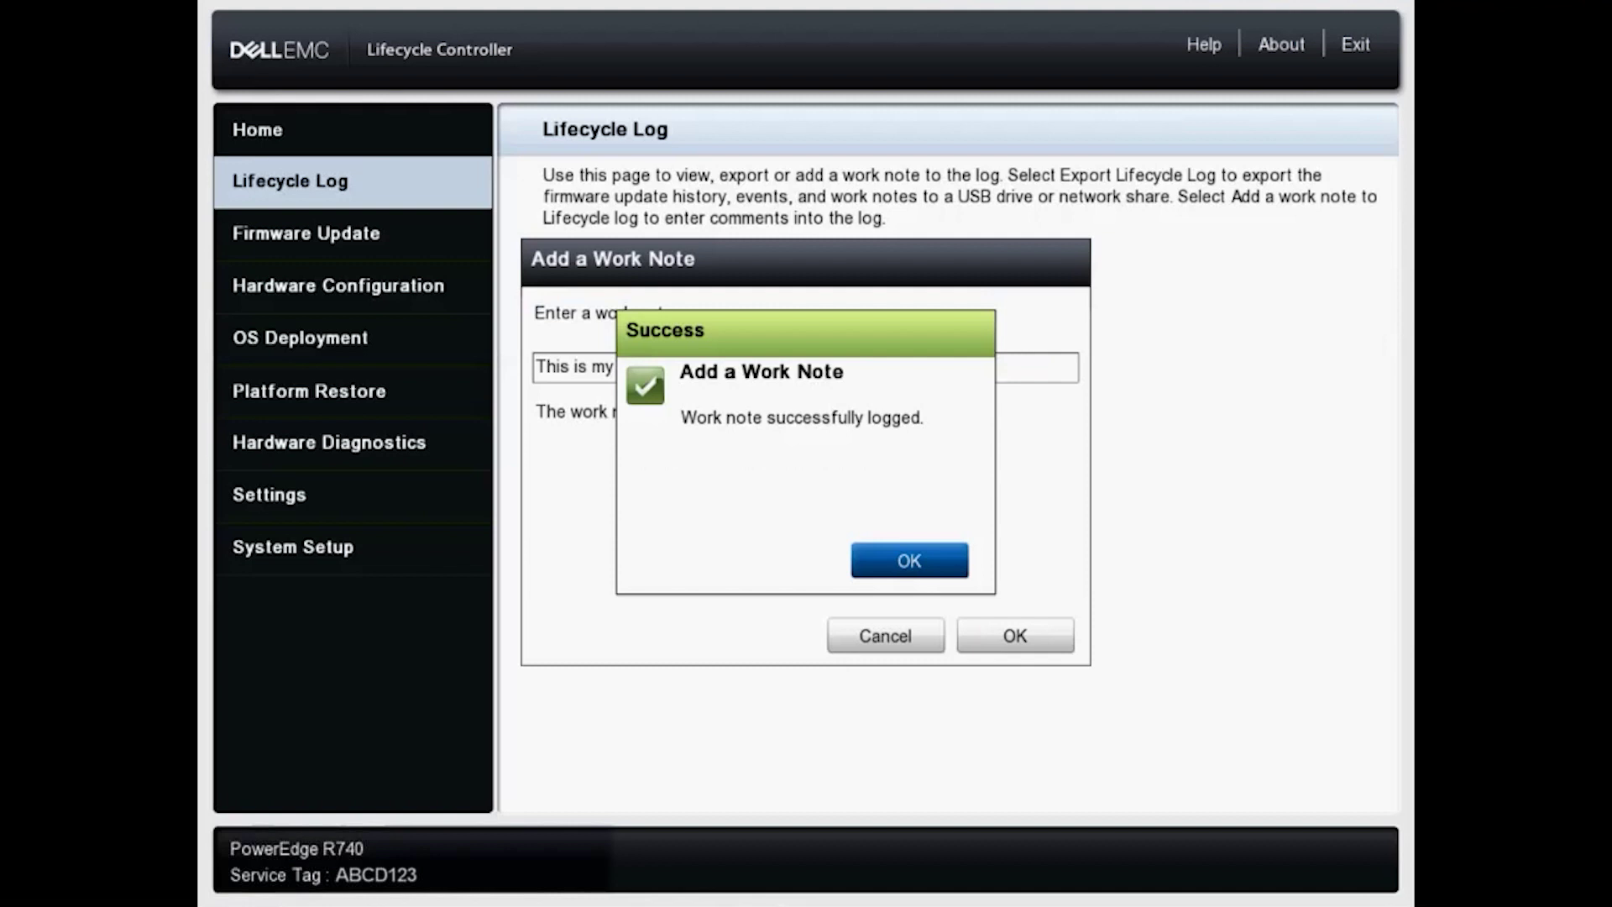
{"action": "key", "text": "Return"}
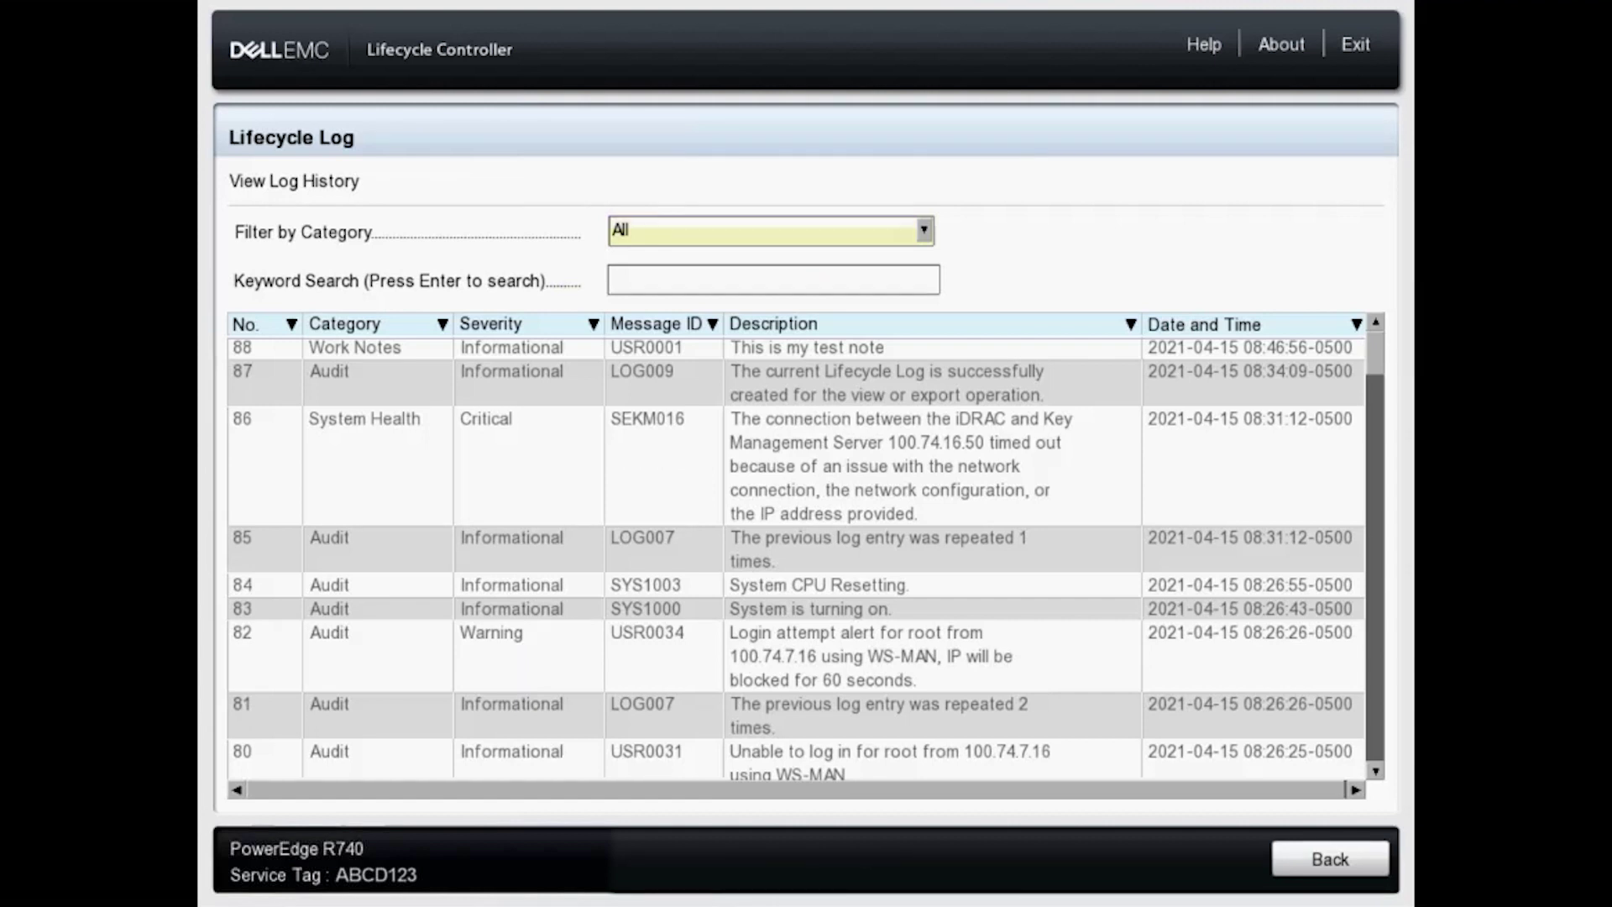
Select the test note's entry in the log history, and filter the entries by the Audit category
{"action": "left_click", "coordinate": [806, 347]}
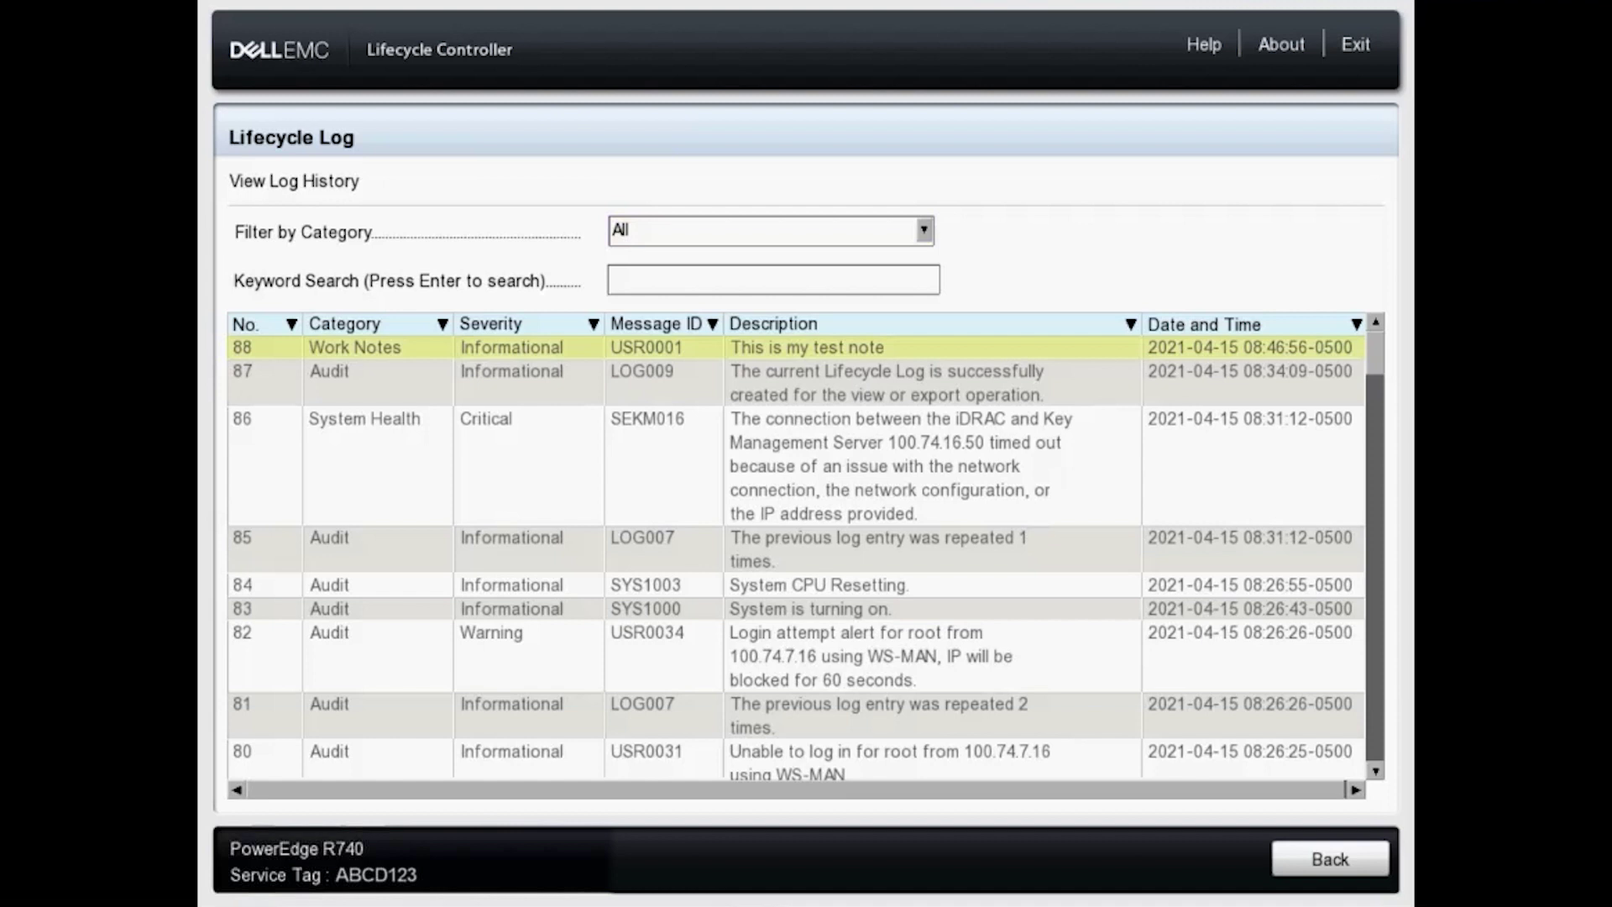
{"action": "left_click", "coordinate": [771, 230]}
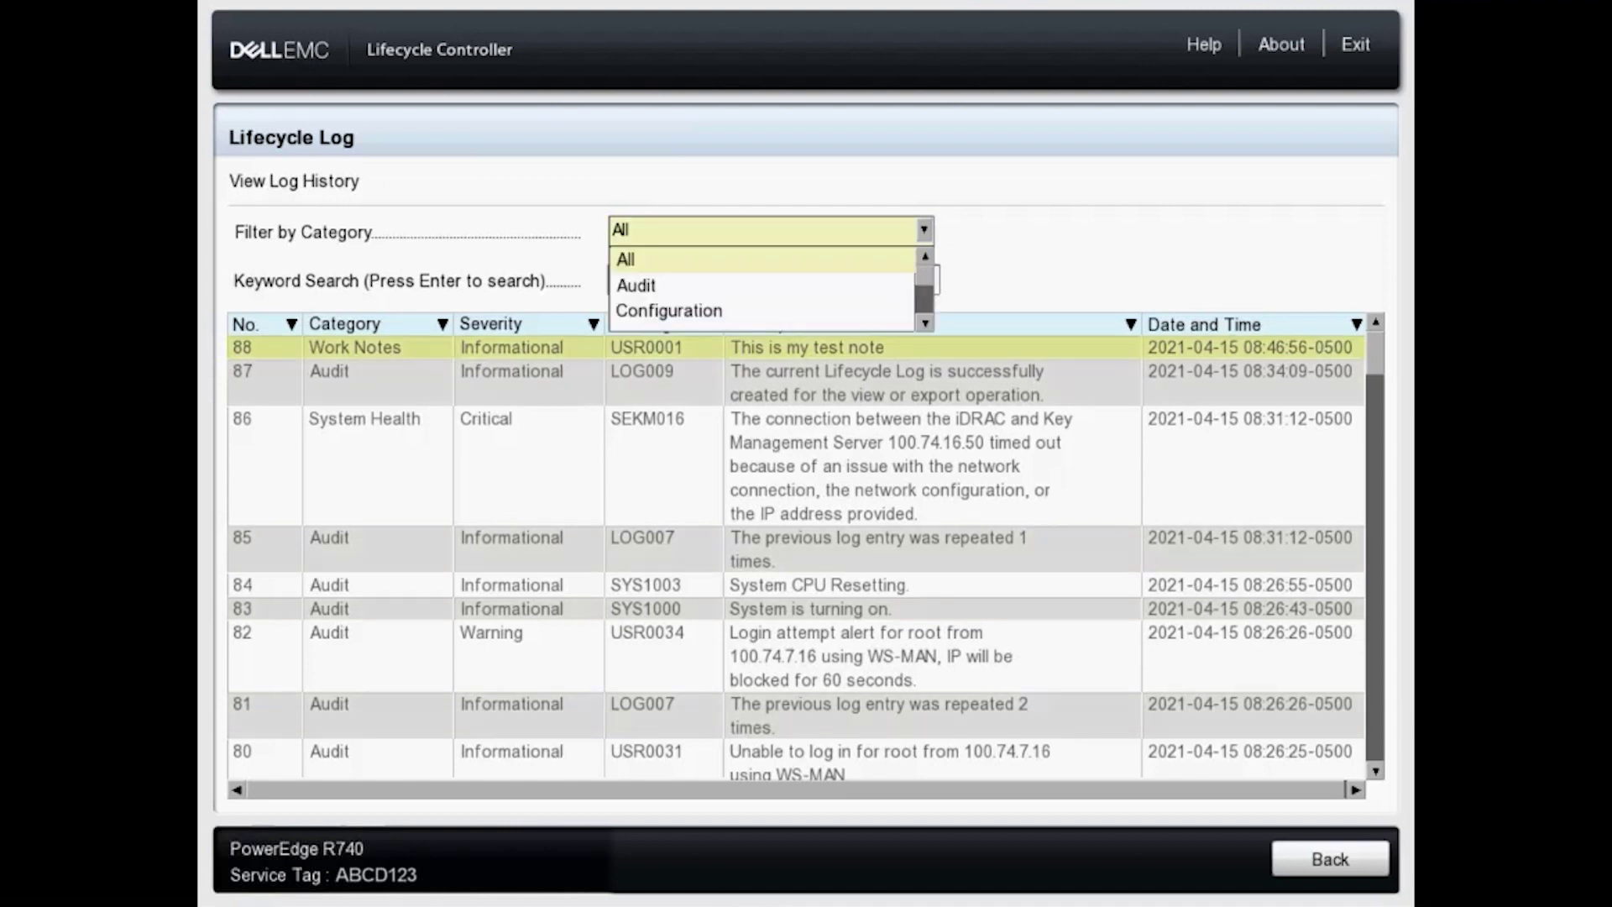
{"action": "left_click", "coordinate": [635, 285]}
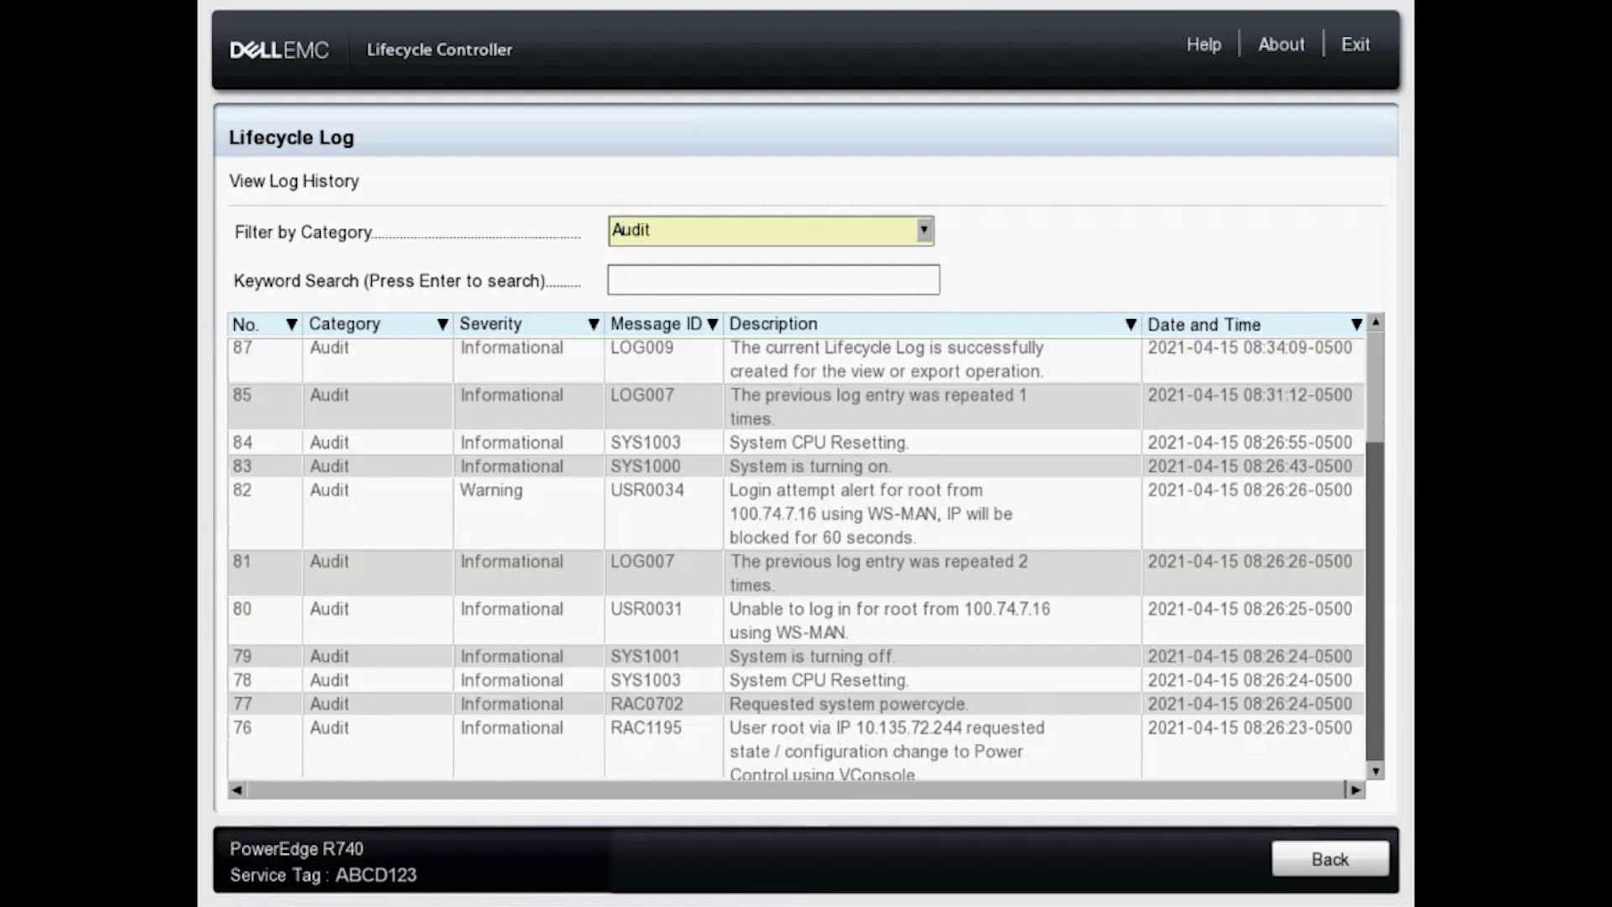
Filter the log history by the Configuration category, and reset the category filter to All
{"action": "key", "text": "Return"}
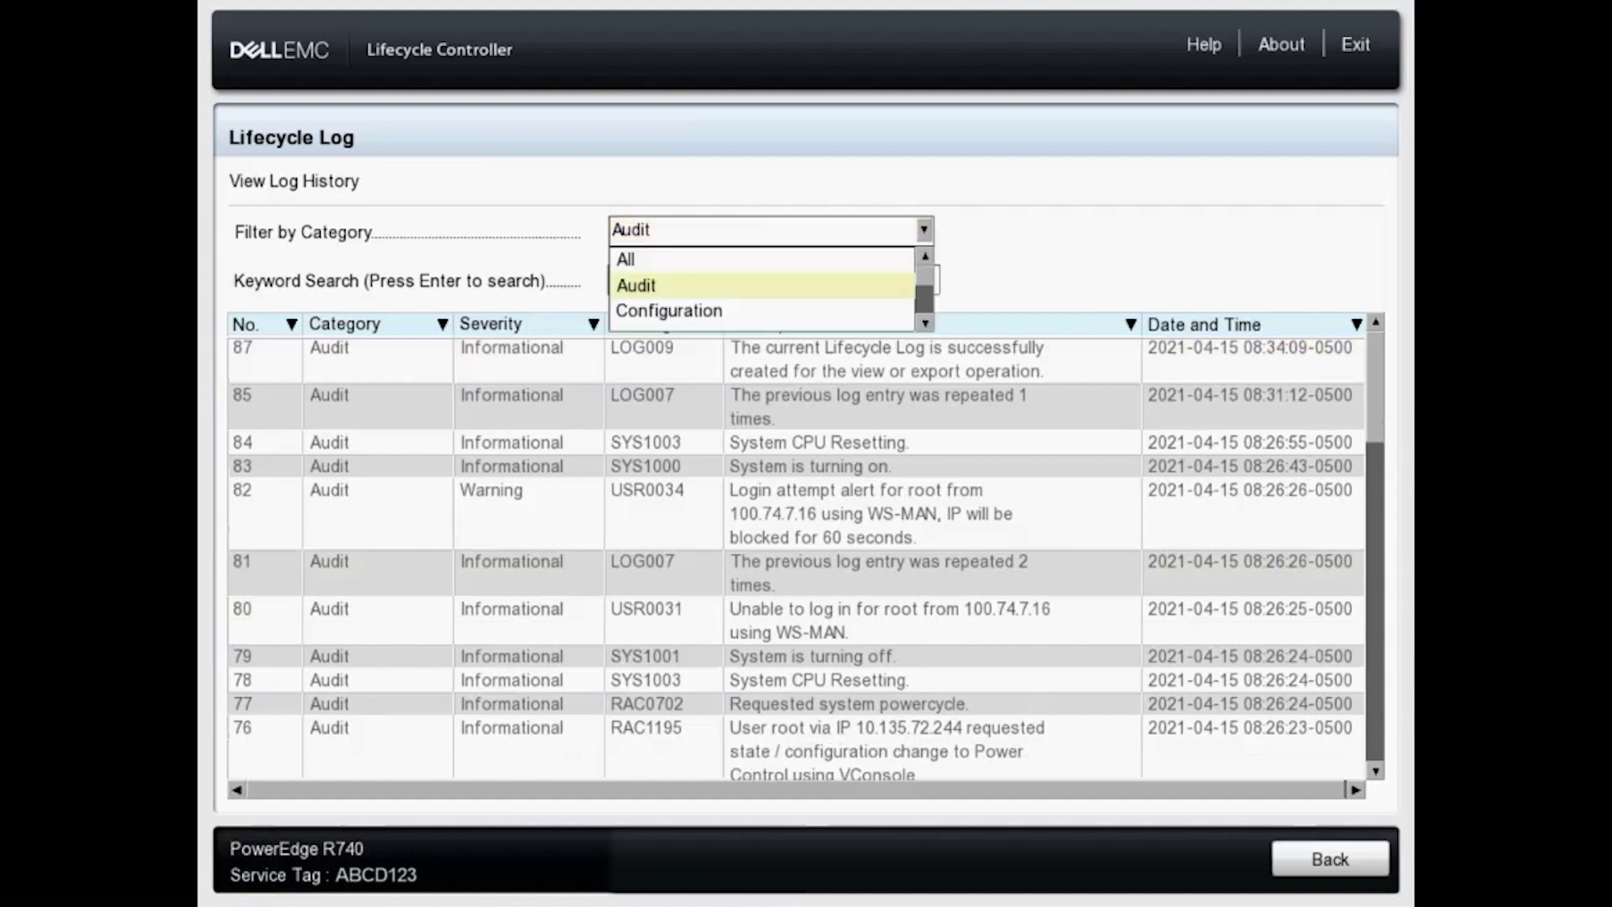
{"action": "key", "text": "Return"}
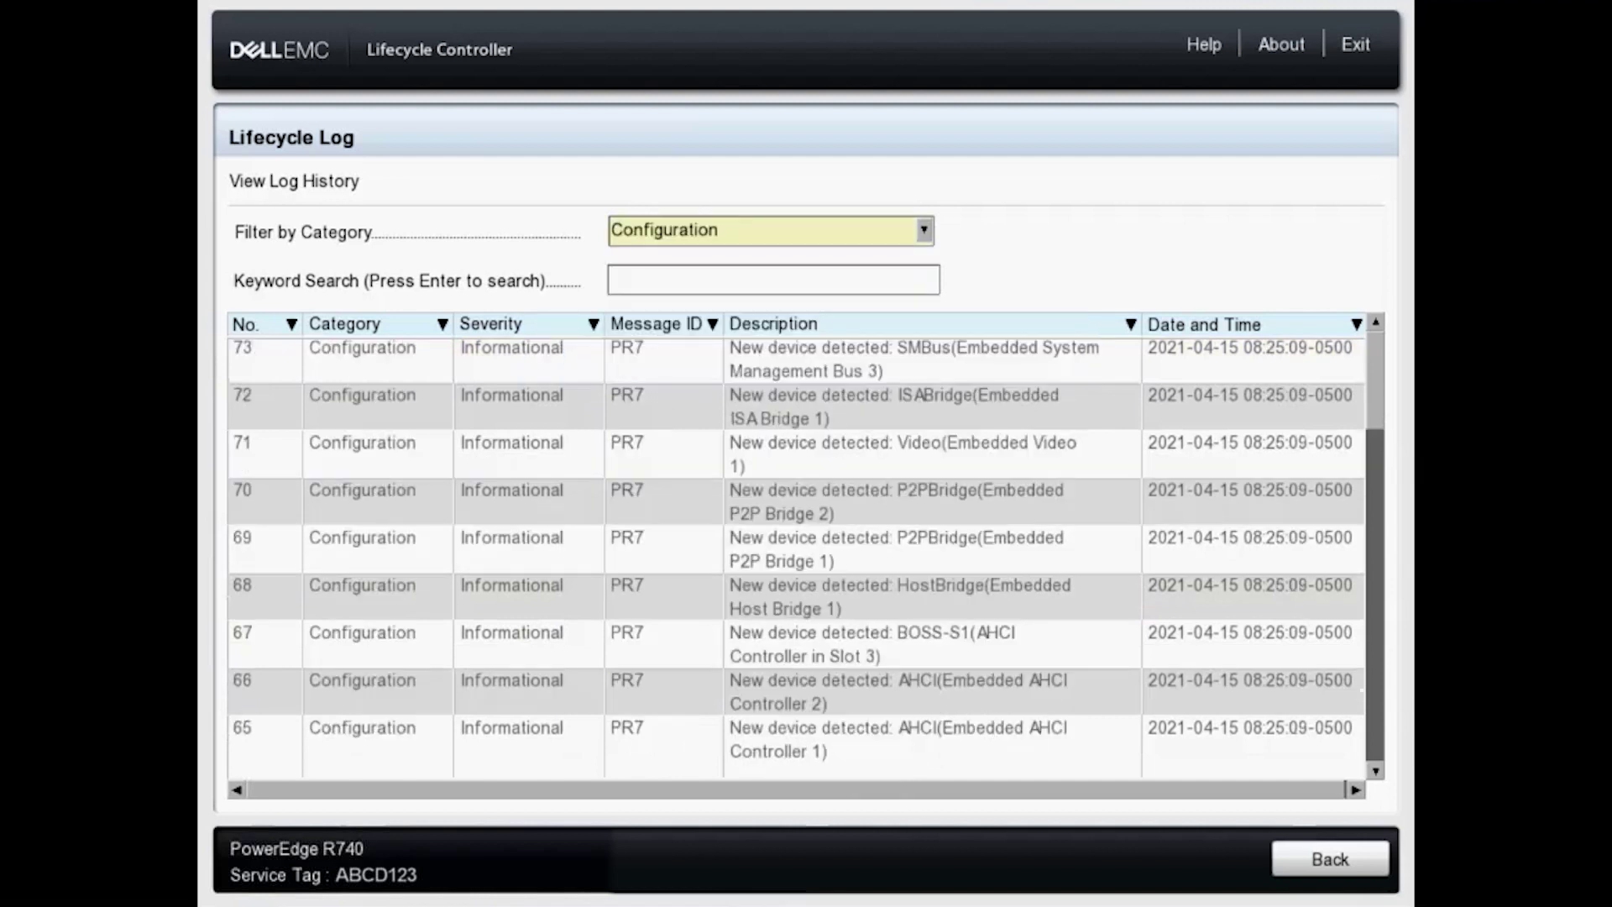
{"action": "key", "text": "space"}
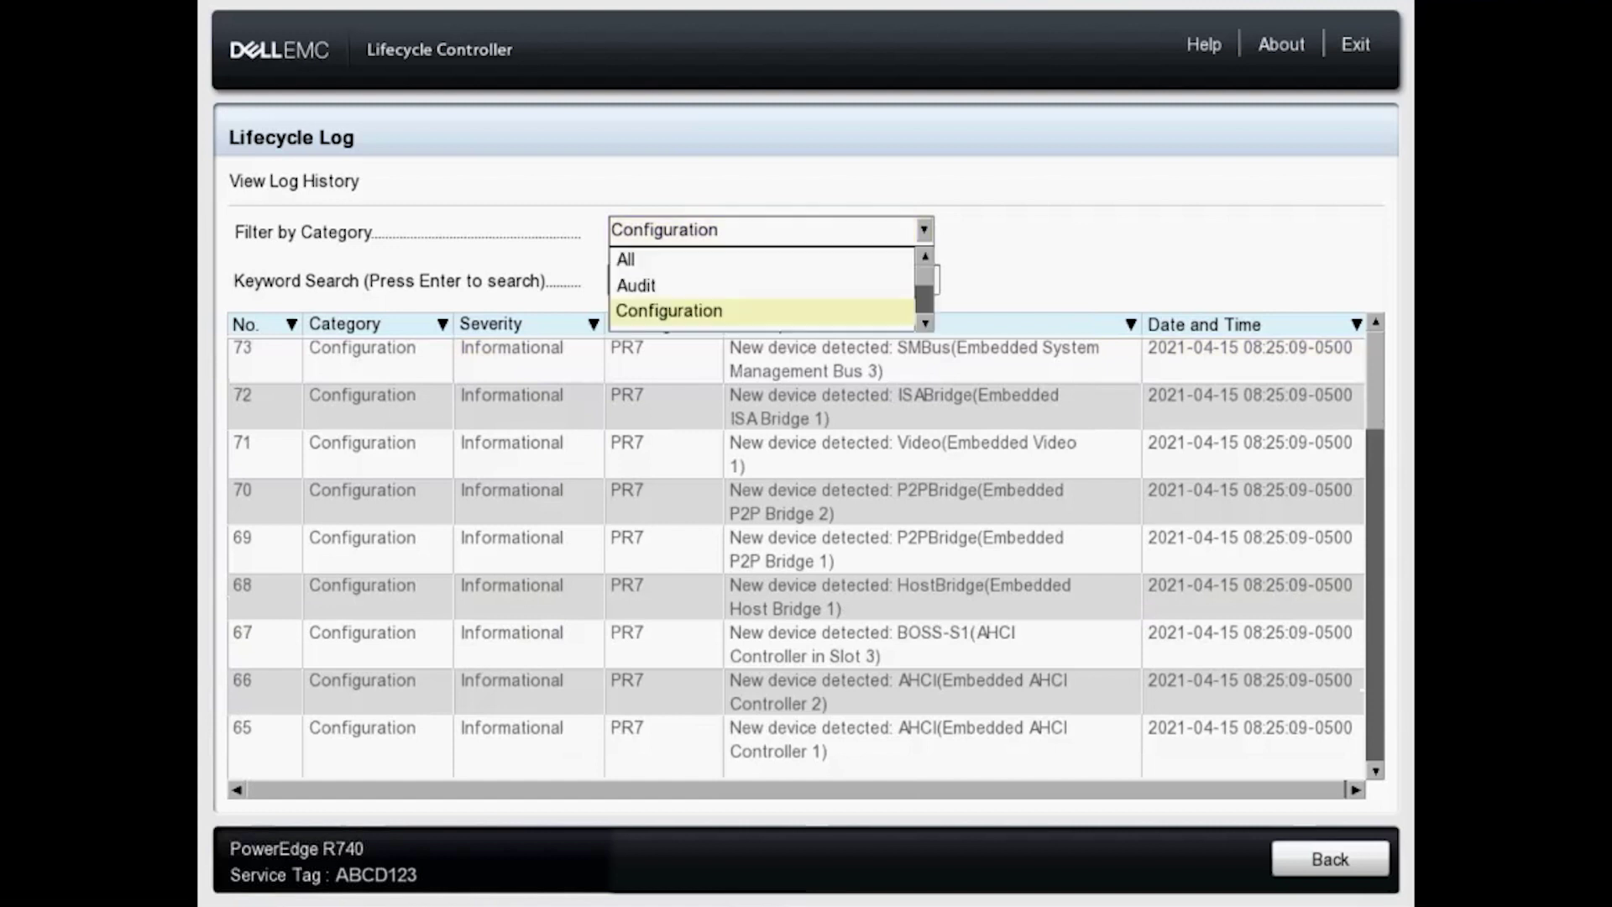
{"action": "key", "text": "Return"}
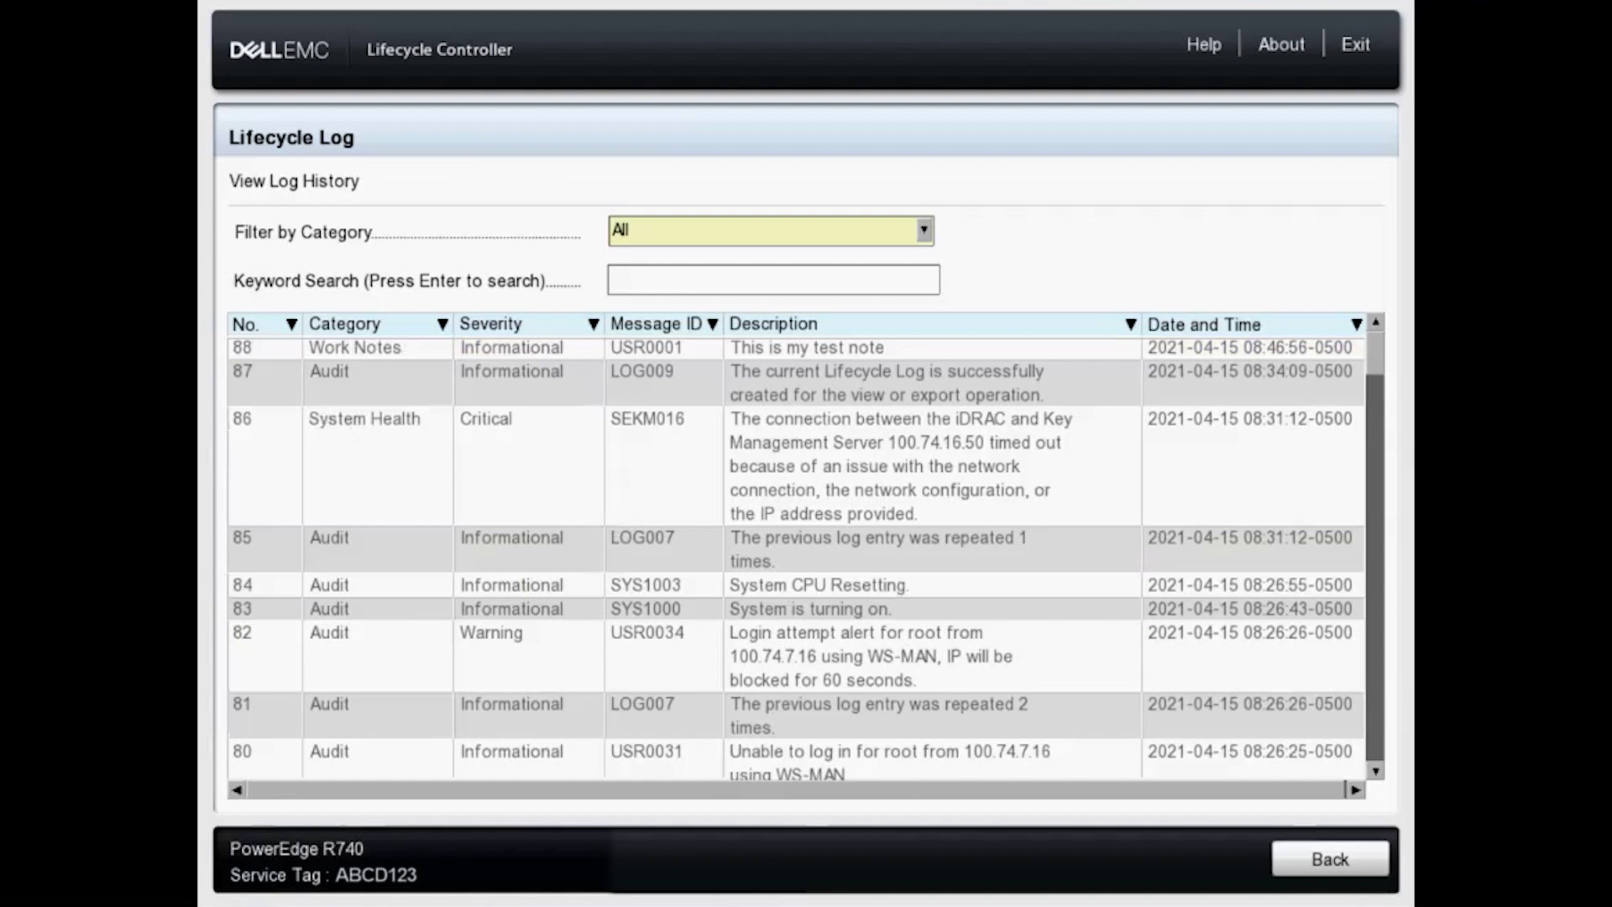
Search the log history for the keyword CPU, and clear the search to list all entries again
{"action": "key", "text": "Tab"}
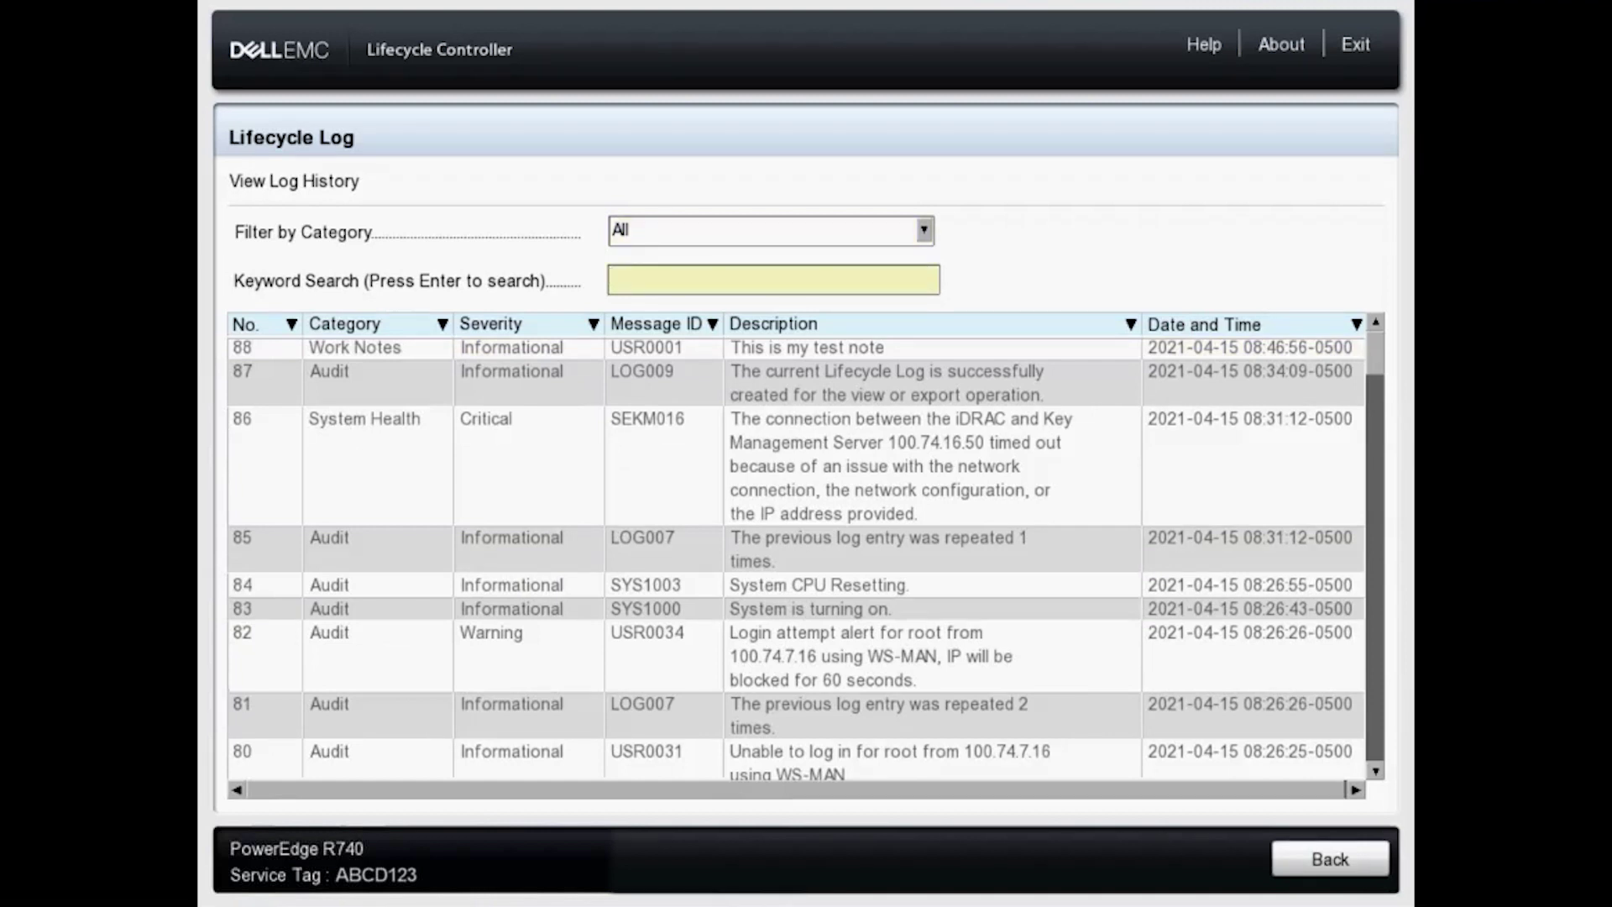
{"action": "type", "text": "CPU"}
{"action": "key", "text": "Return"}
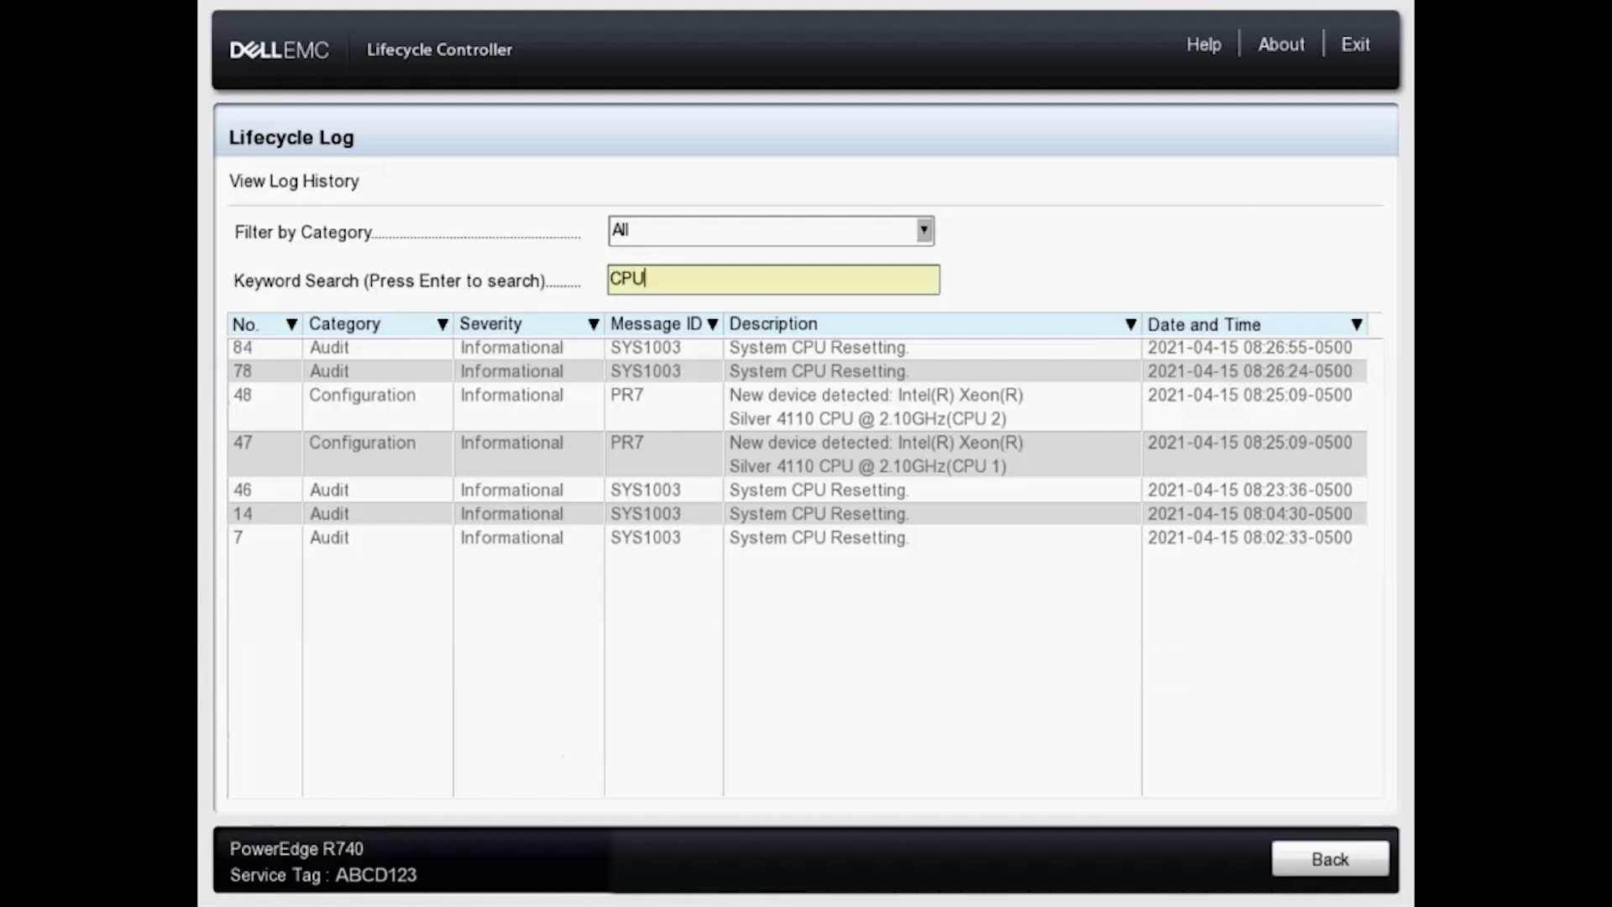
{"action": "key", "text": "BackSpace"}
{"action": "key", "text": "BackSpace"}
{"action": "key", "text": "BackSpace"}
{"action": "key", "text": "Return"}
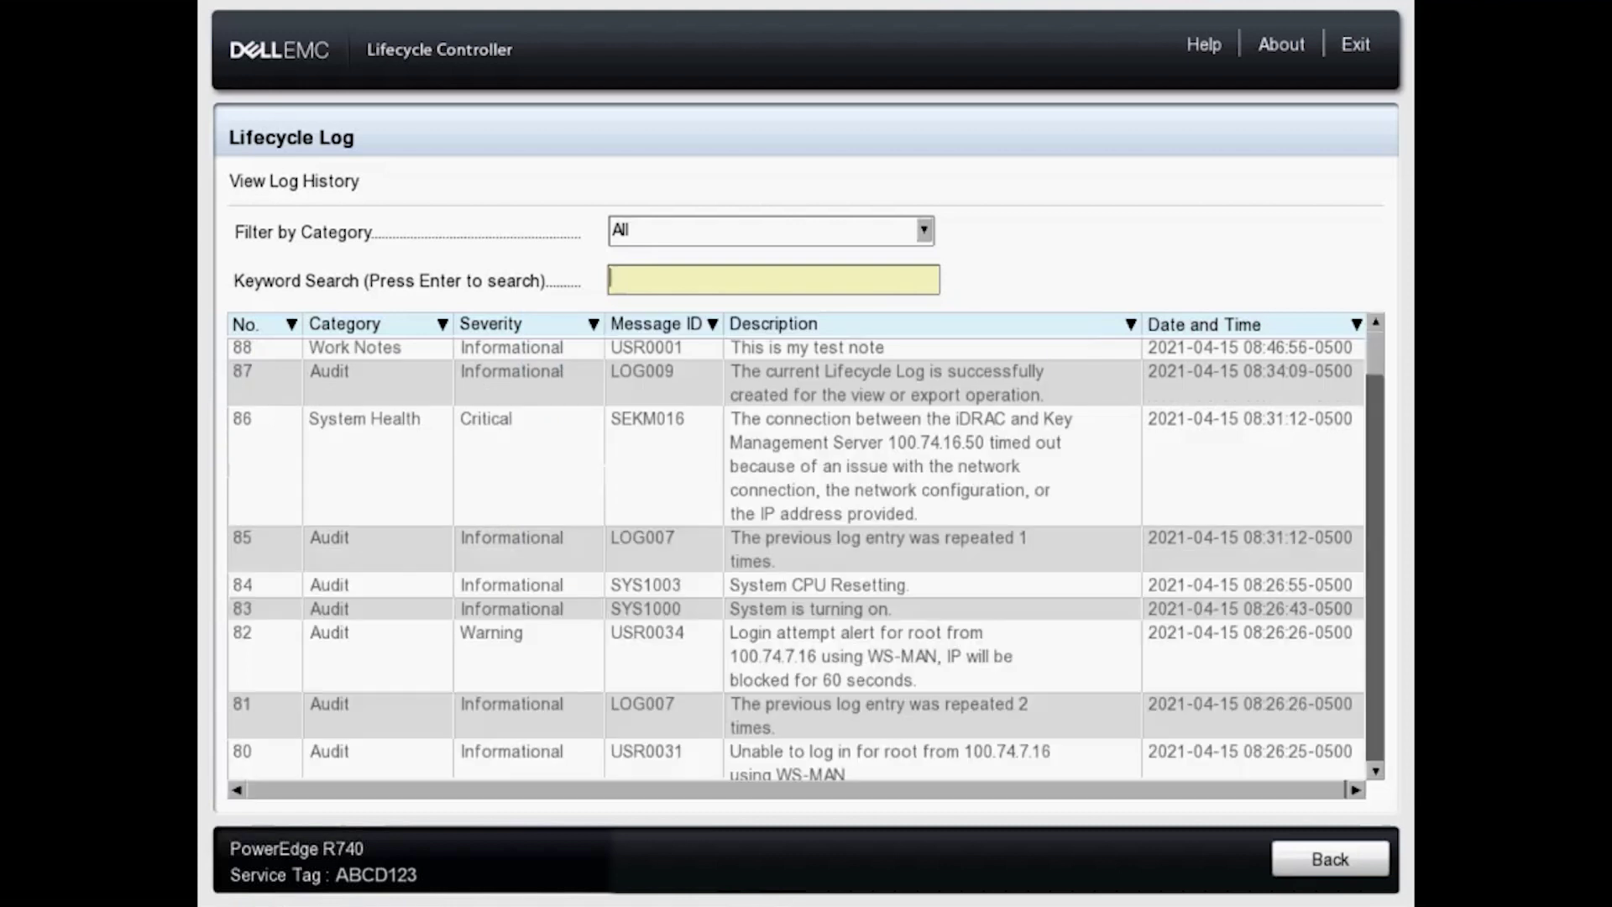
Leave the log history and open the Export Lifecycle Log page
{"action": "key", "text": "Tab"}
{"action": "key", "text": "Tab"}
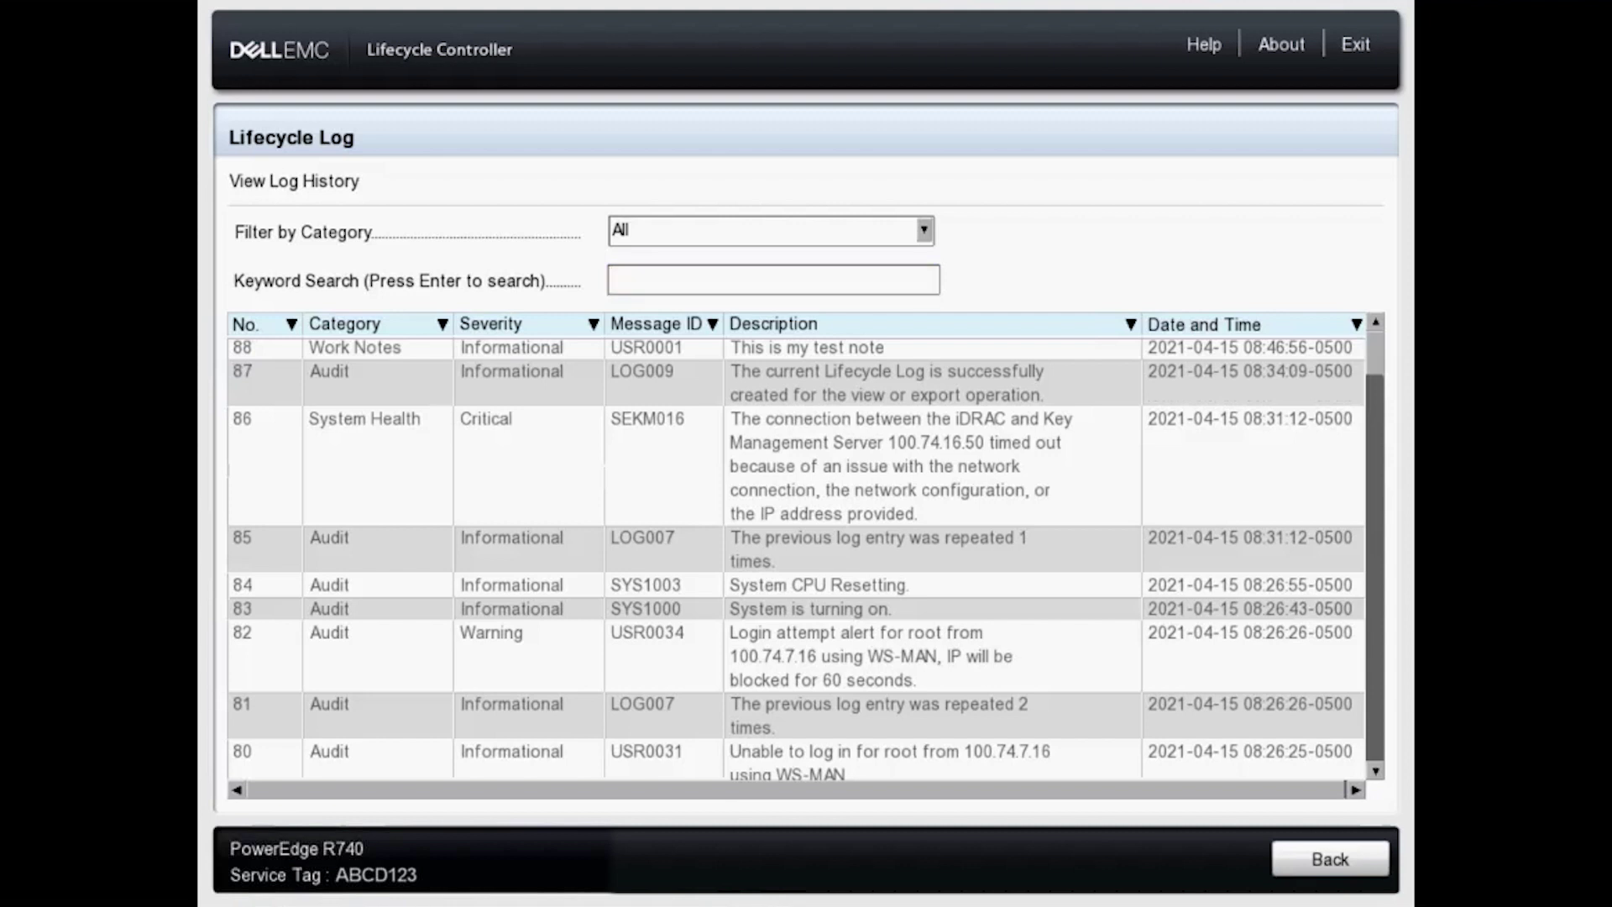
{"action": "key", "text": "Return"}
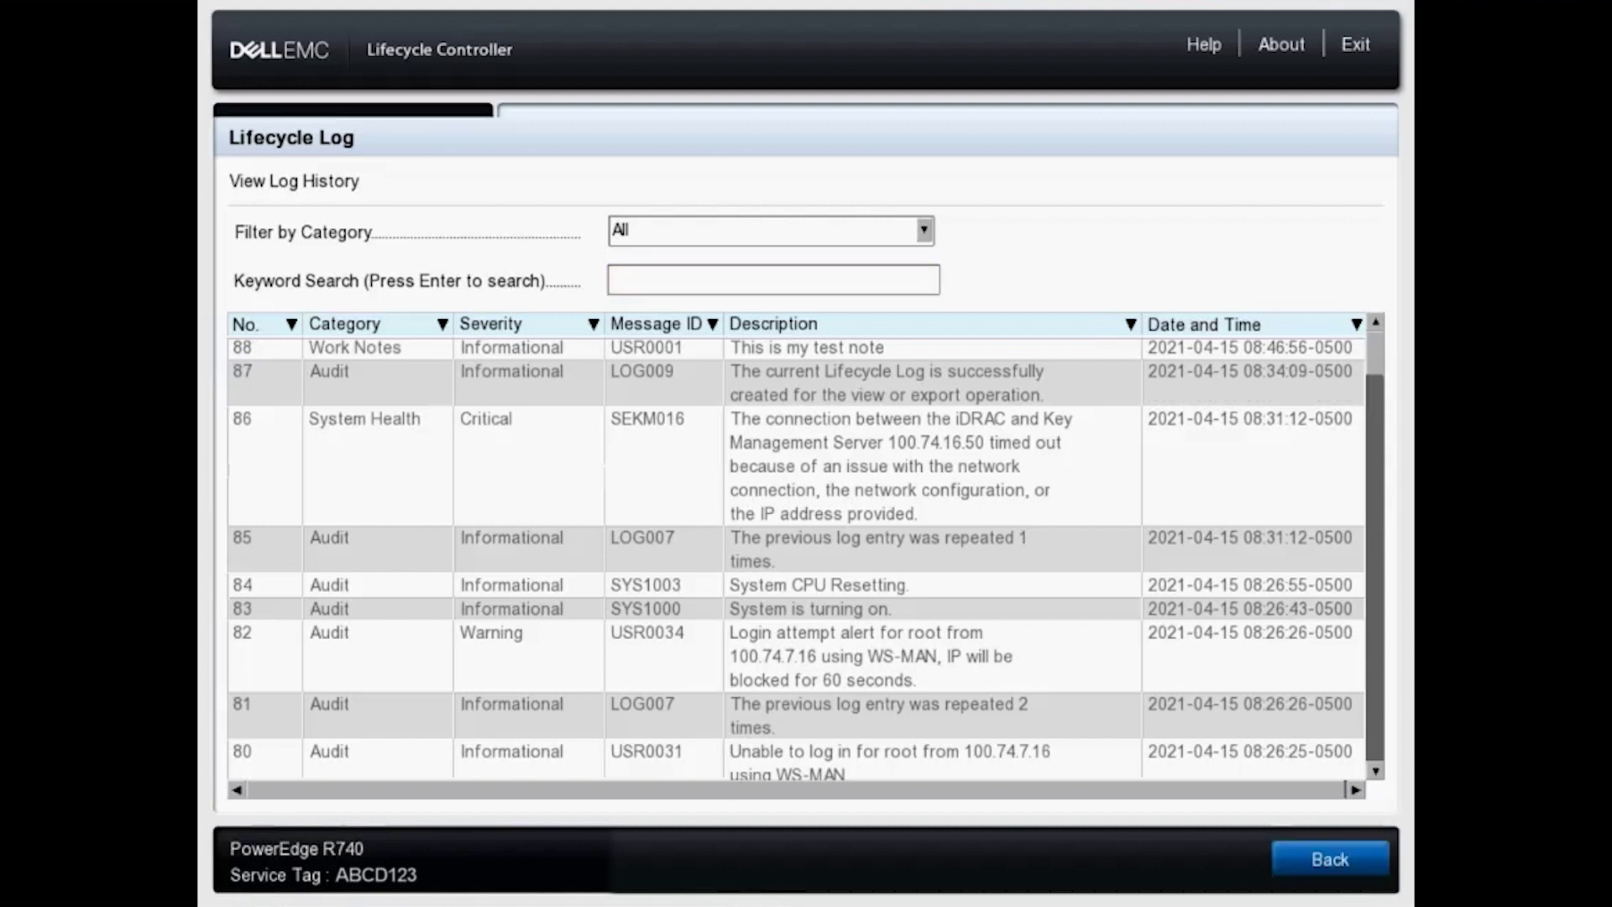
{"action": "key", "text": "Down"}
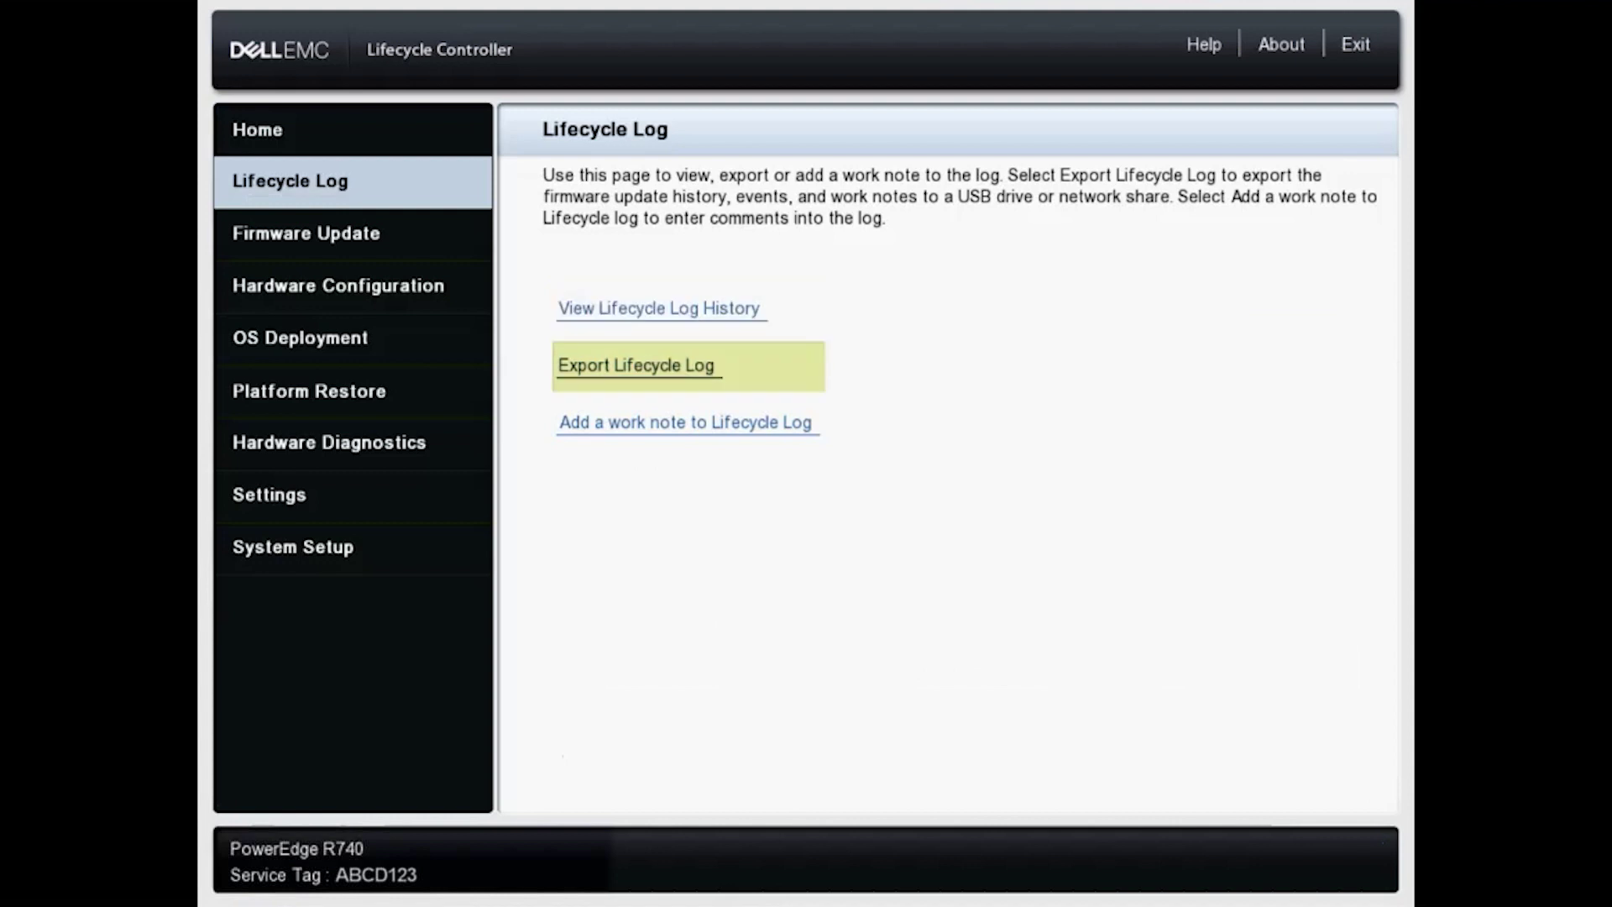
{"action": "key", "text": "Return"}
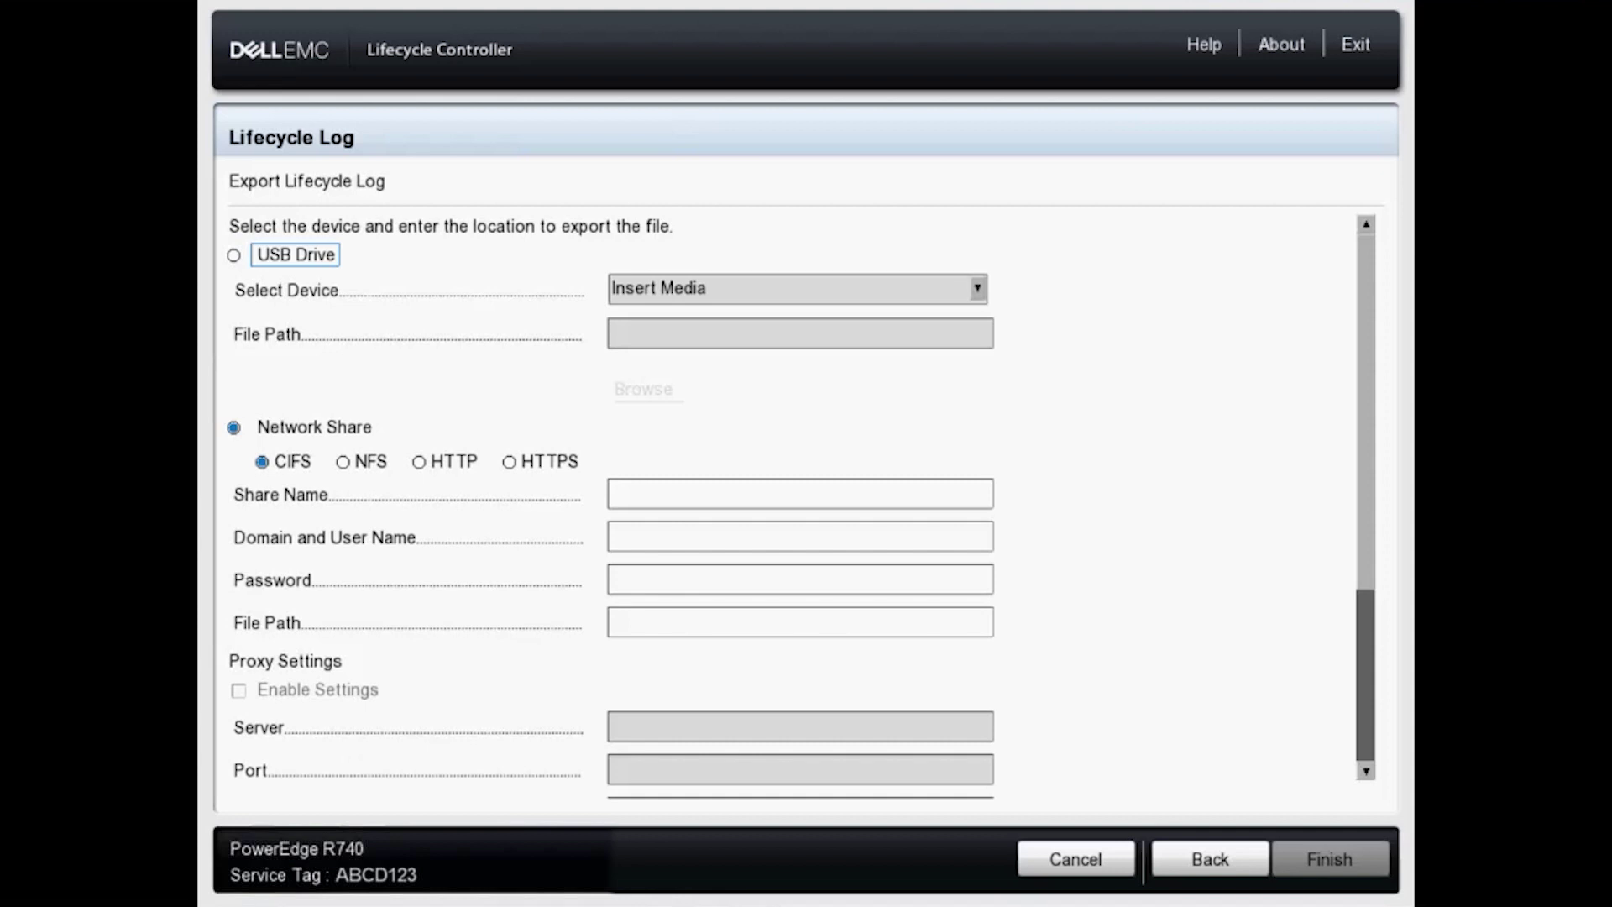
Set the share name of the CIFS network share to \\100.74.7.239\Share
{"action": "left_click", "coordinate": [800, 493]}
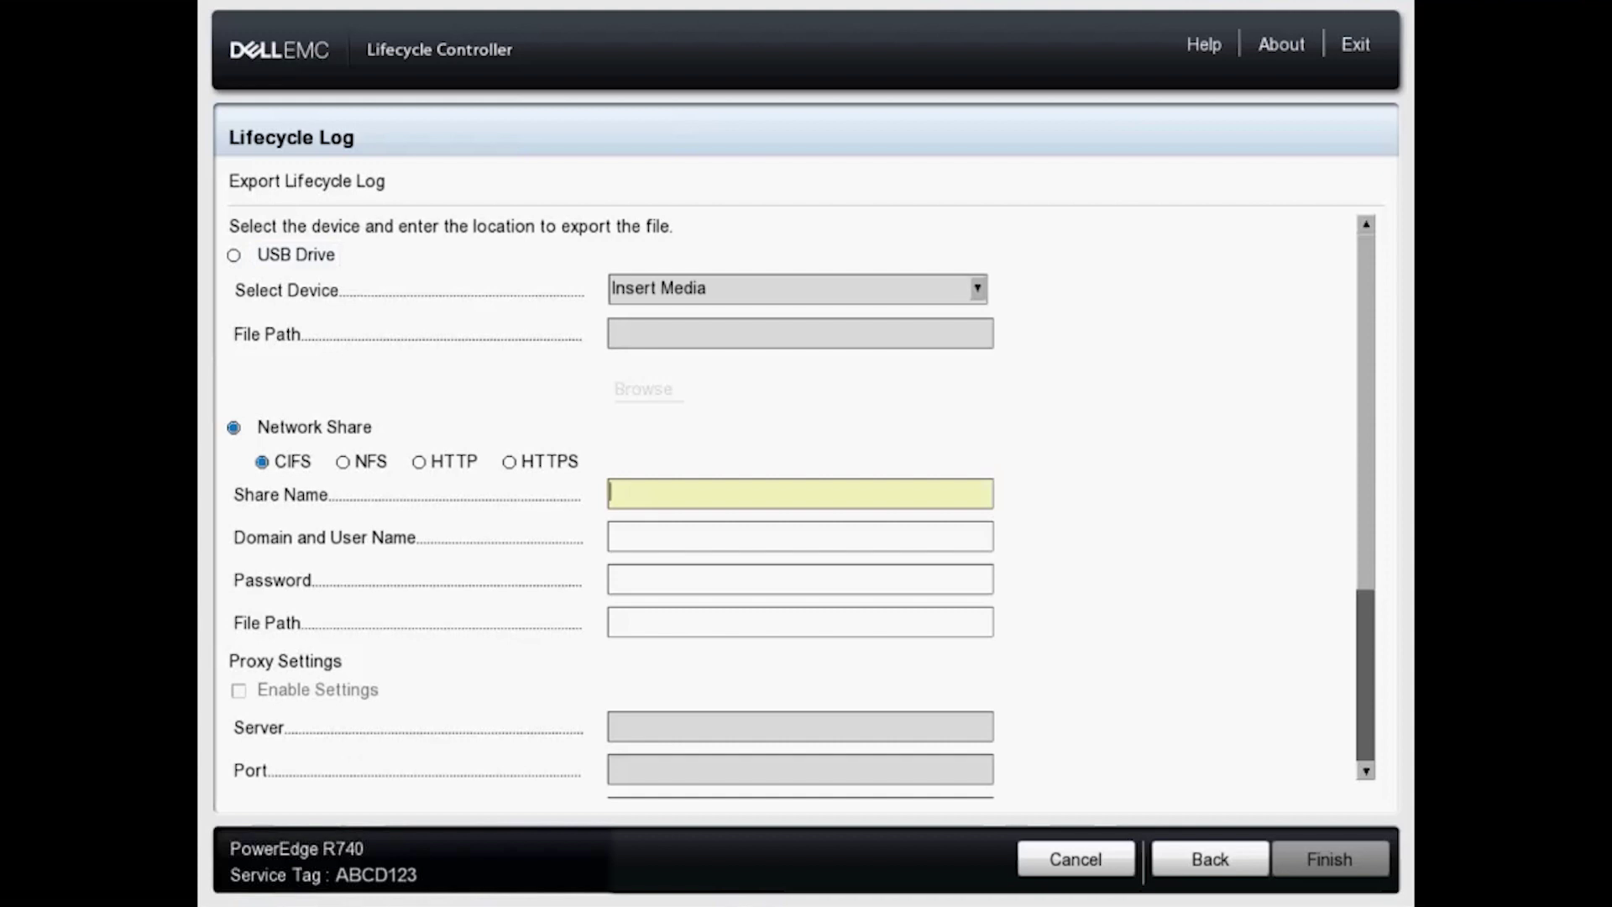
{"action": "type", "text": "\\\\"}
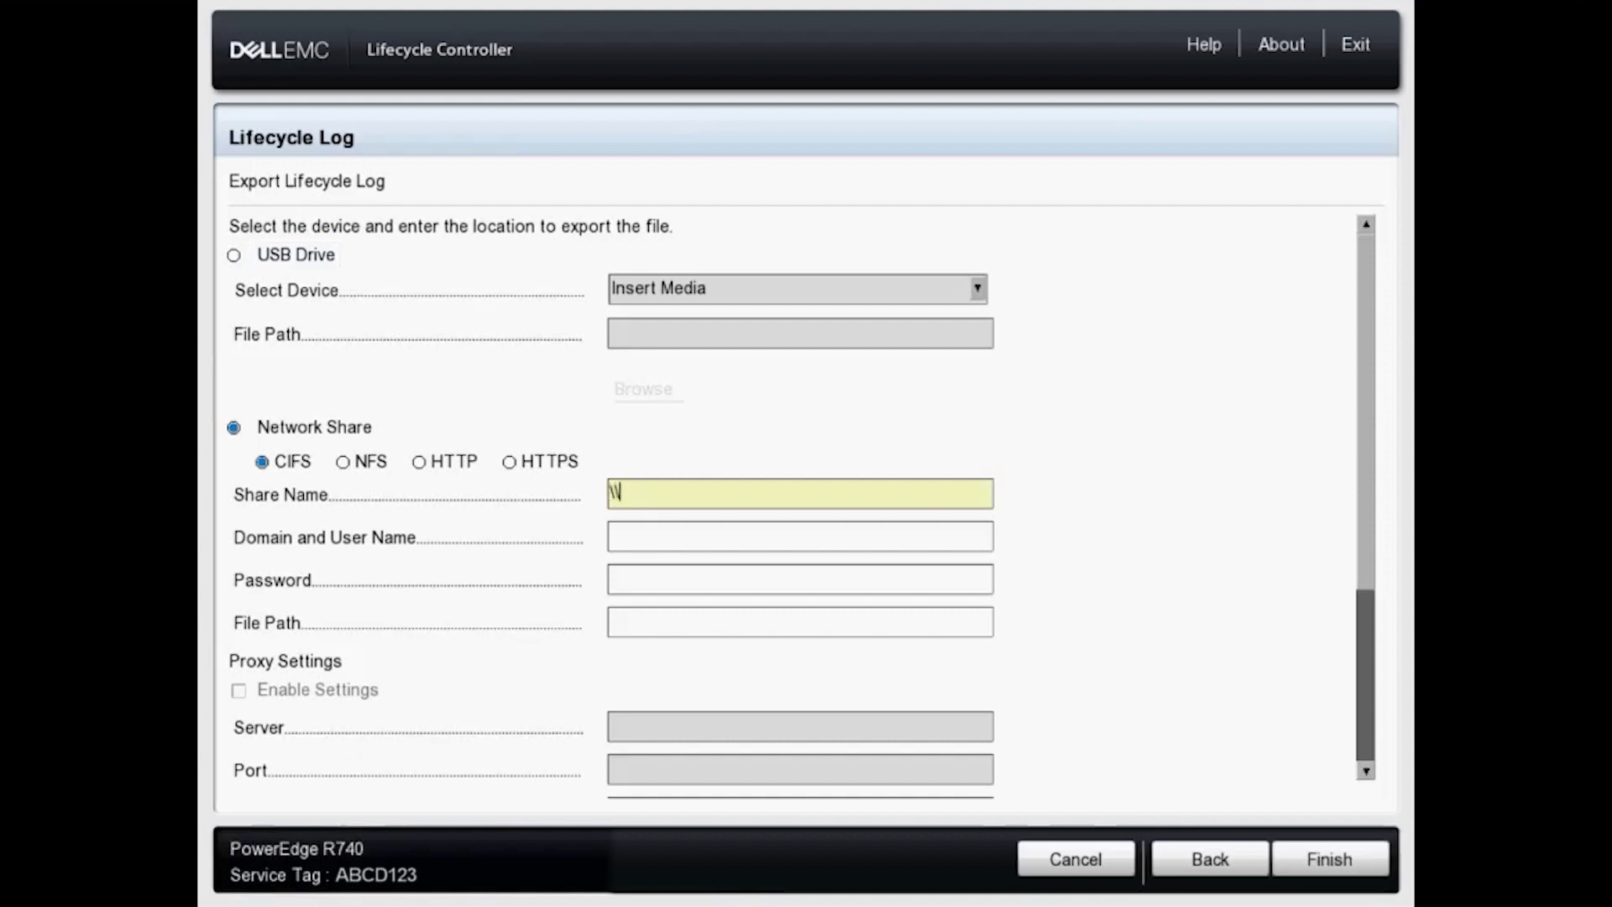
{"action": "type", "text": "100.74.7.239"}
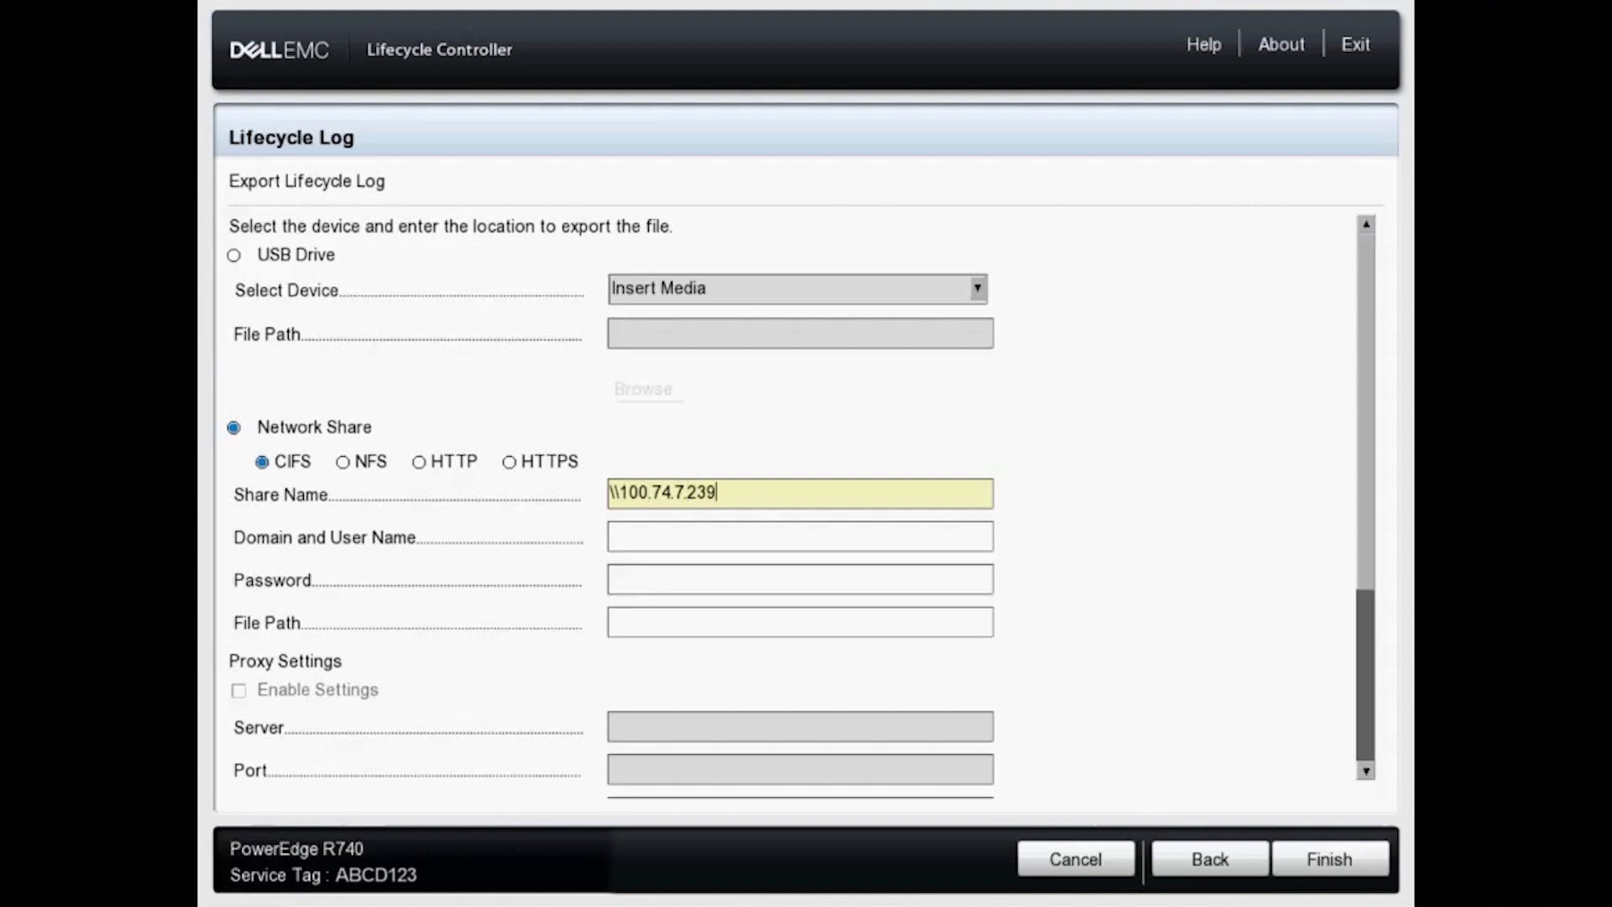
{"action": "type", "text": "\\Share"}
{"action": "key", "text": "Tab"}
Enter testuser as the domain and user name for the share, and fill in the account password
{"action": "type", "text": "testus"}
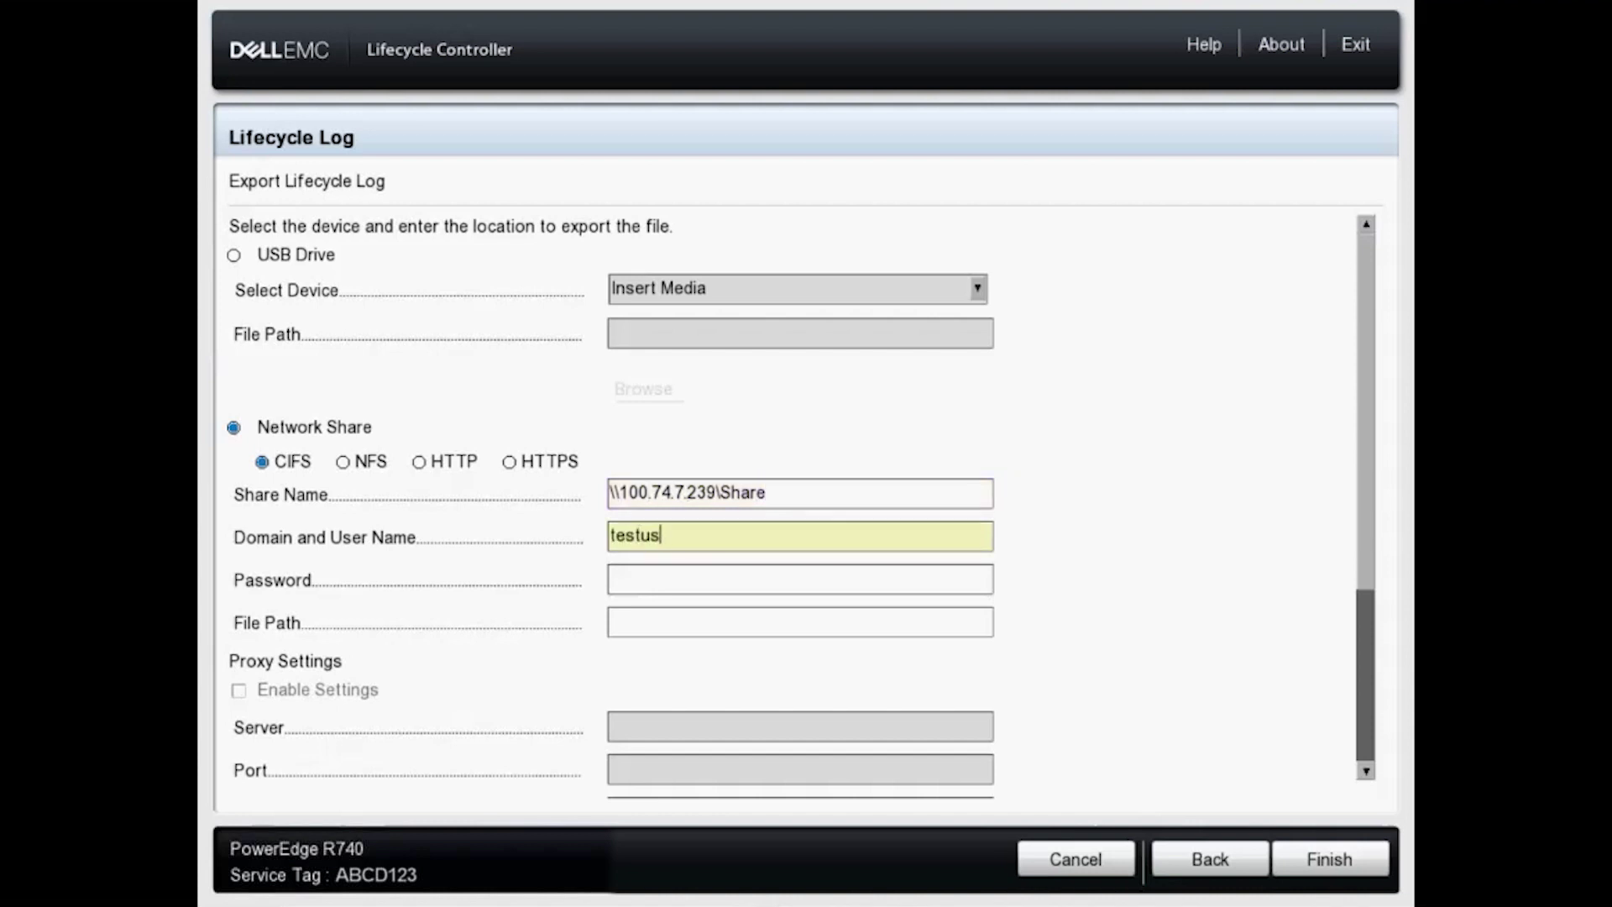
{"action": "type", "text": "er"}
{"action": "key", "text": "Tab"}
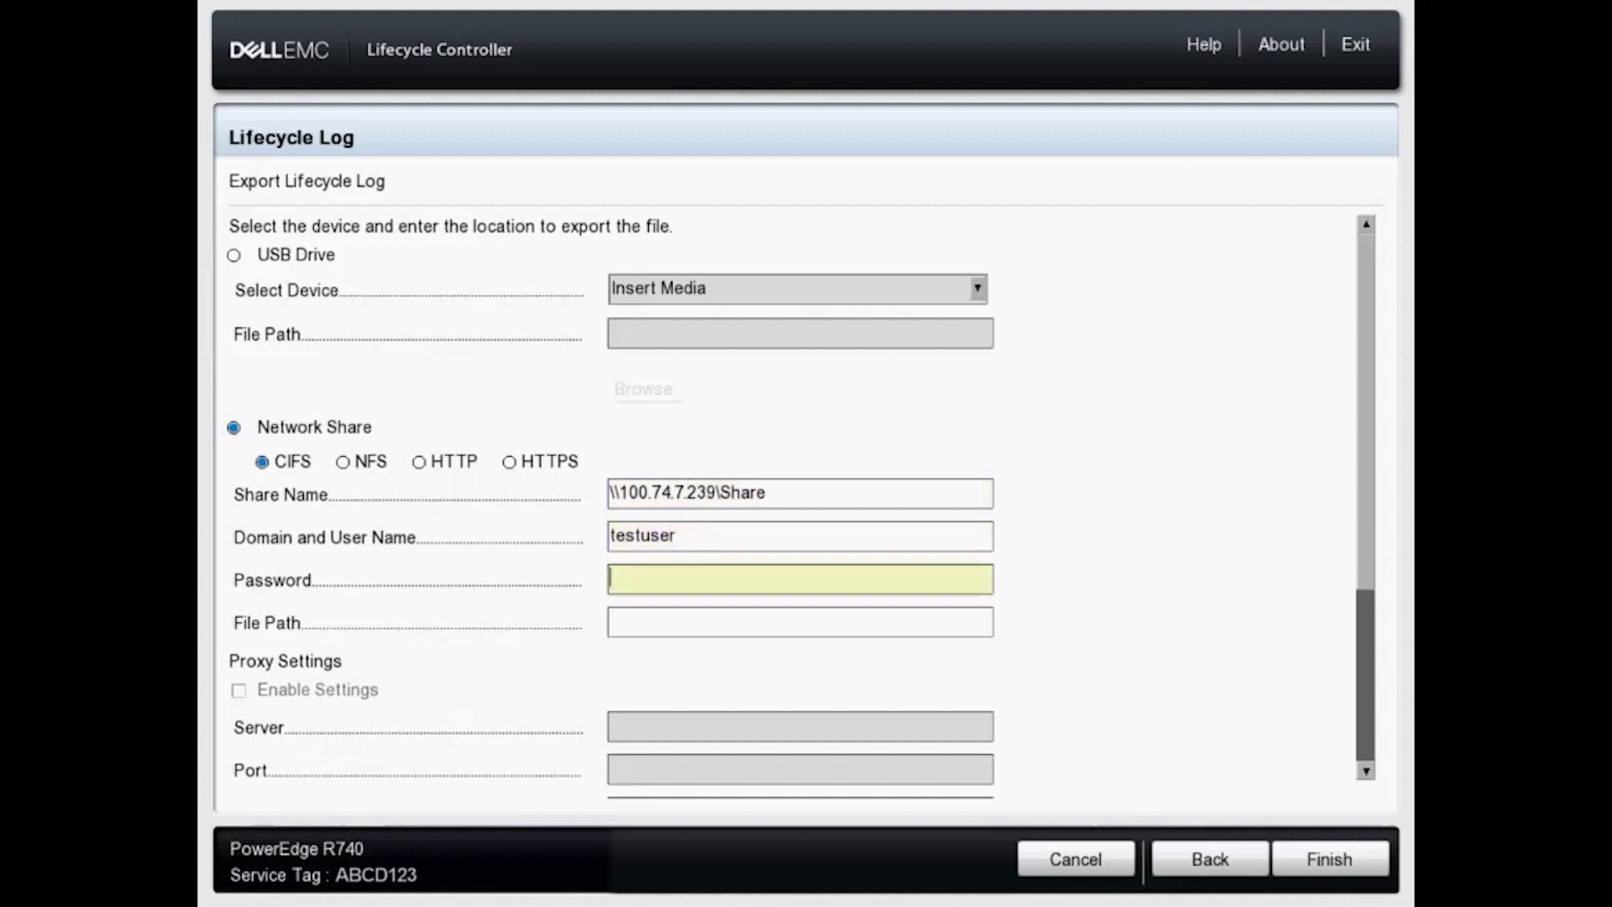
{"action": "type", "text": "*********"}
{"action": "key", "text": "Tab"}
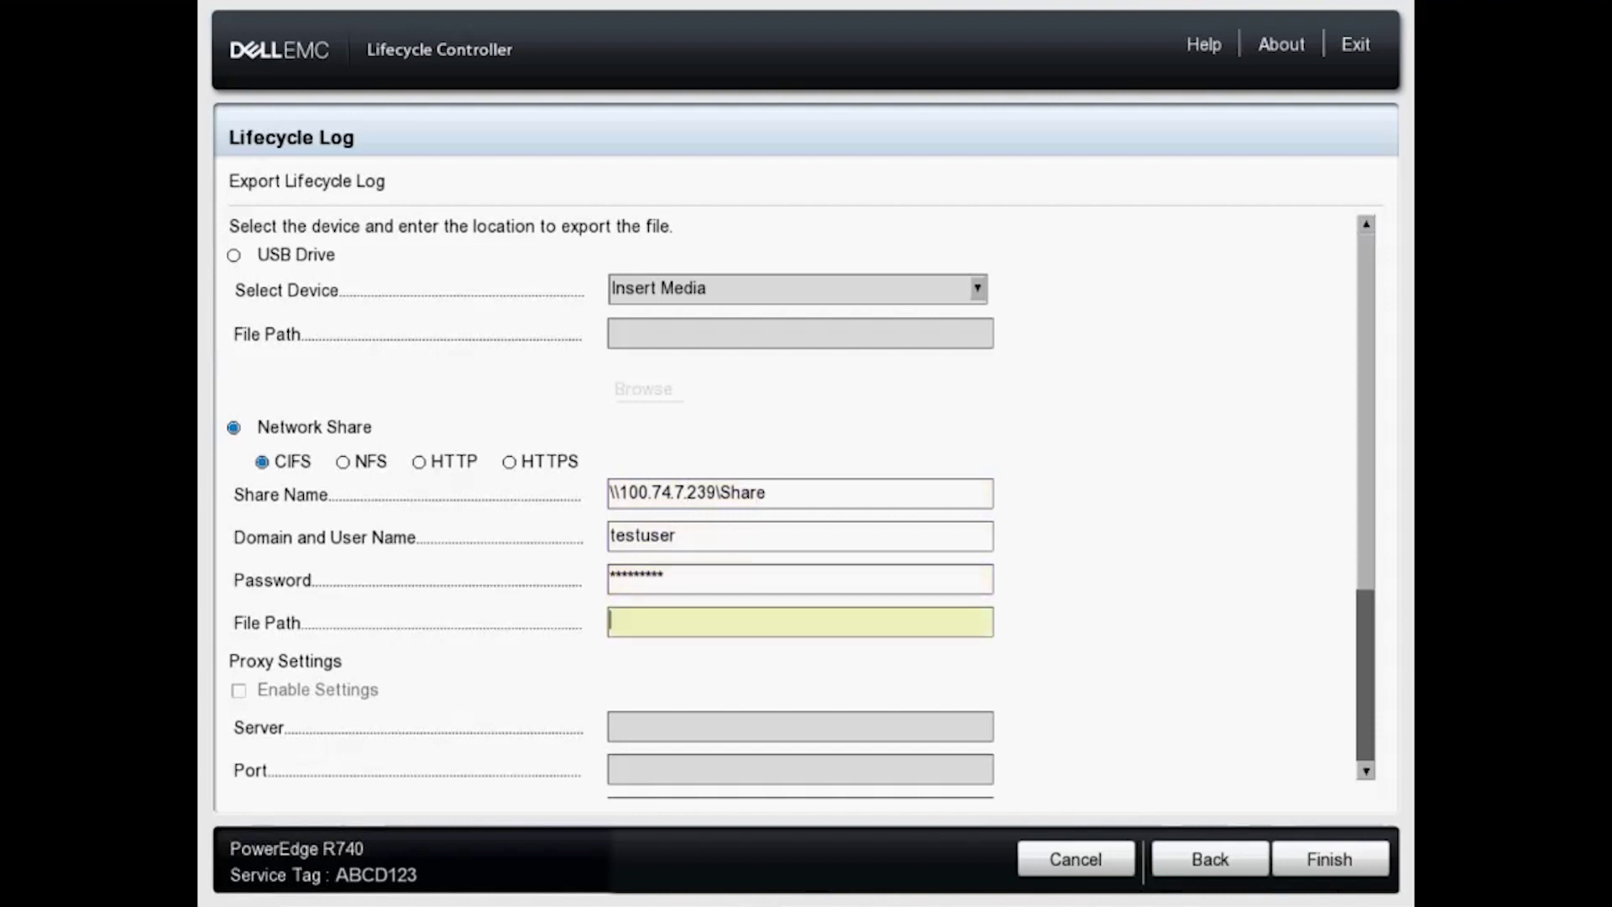
Set the export file path to Logs, and test the network connection, dismissing the test report
{"action": "type", "text": "Logs"}
{"action": "scroll", "coordinate": [801, 507], "scroll_direction": "down", "scroll_amount": 5}
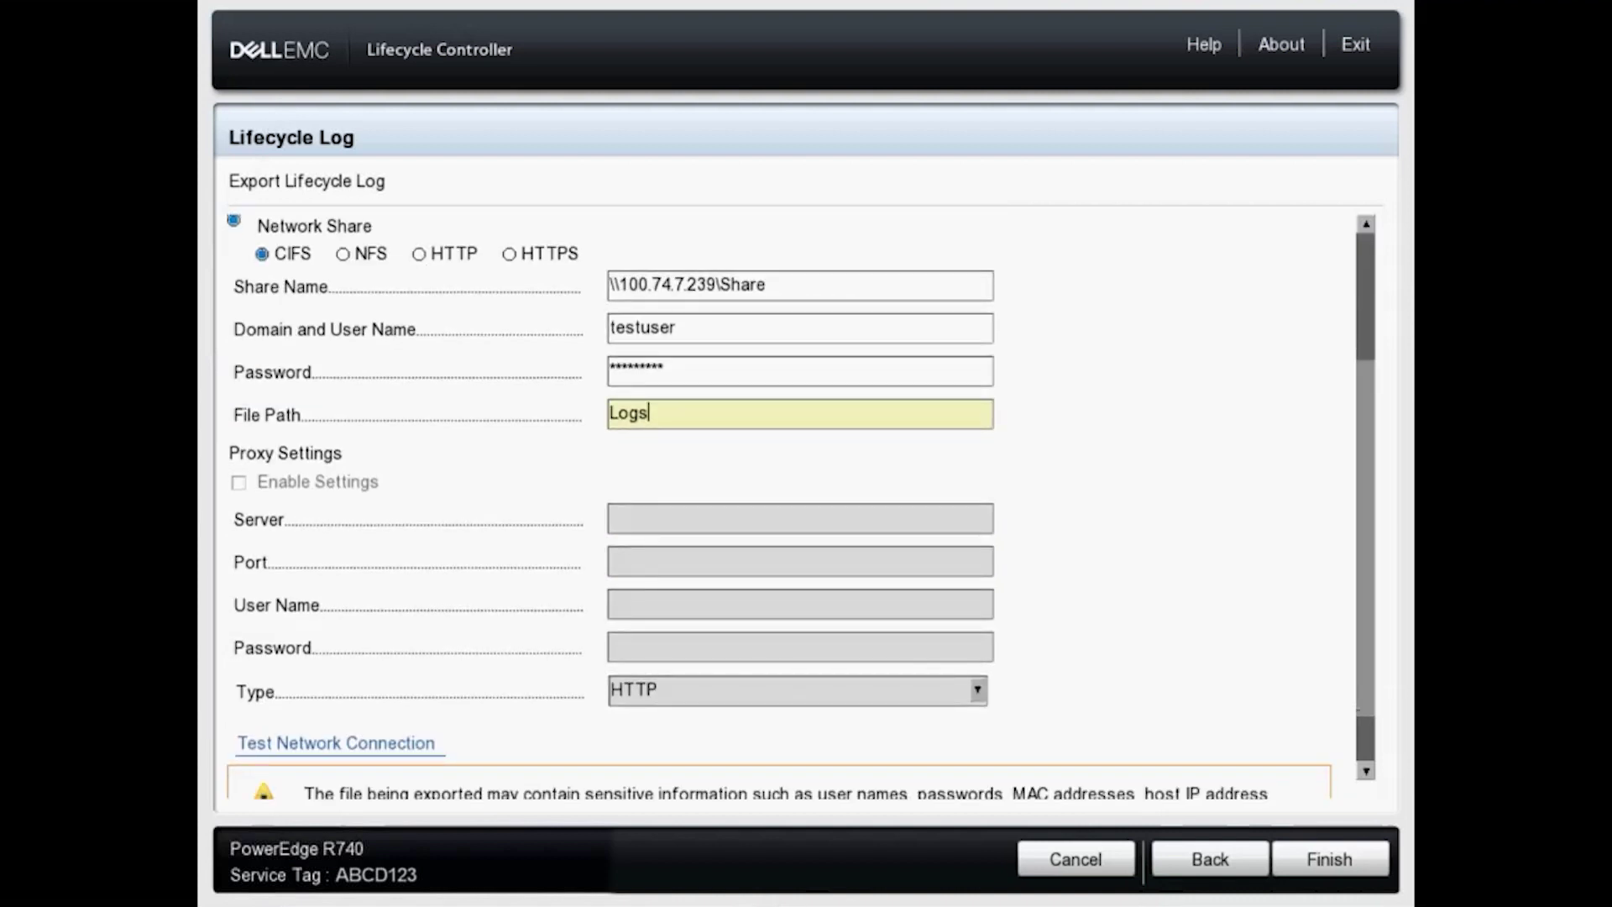
{"action": "scroll", "coordinate": [801, 508], "scroll_direction": "down", "scroll_amount": 2}
{"action": "scroll", "coordinate": [801, 507], "scroll_direction": "down", "scroll_amount": 1}
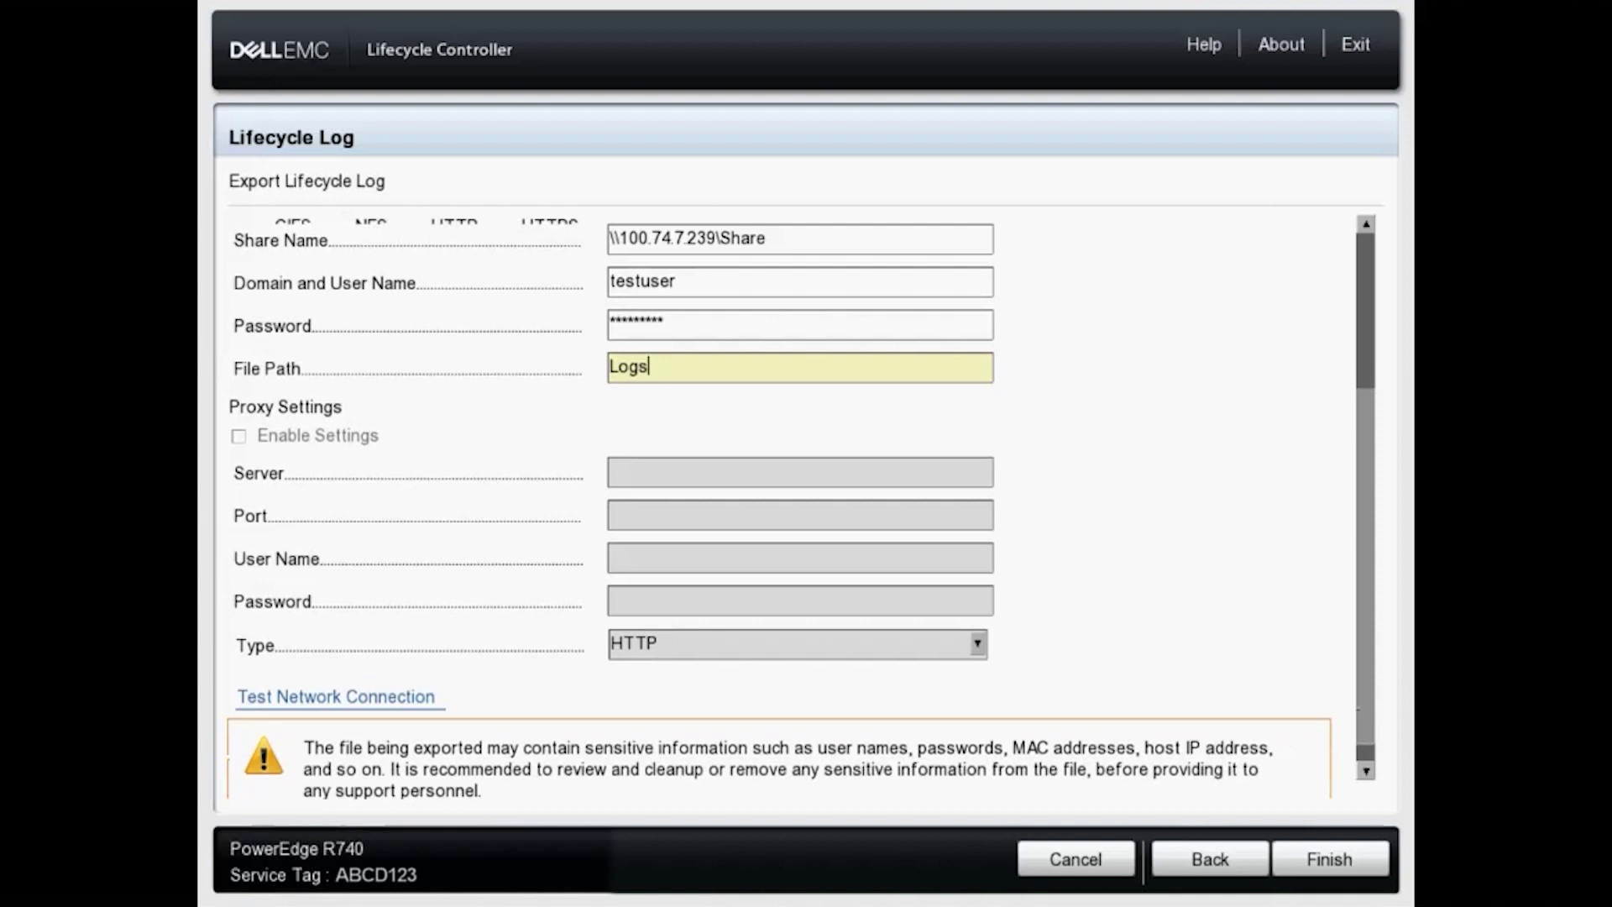
{"action": "scroll", "coordinate": [801, 507], "scroll_direction": "down", "scroll_amount": 1}
{"action": "scroll", "coordinate": [801, 507], "scroll_direction": "down", "scroll_amount": 1}
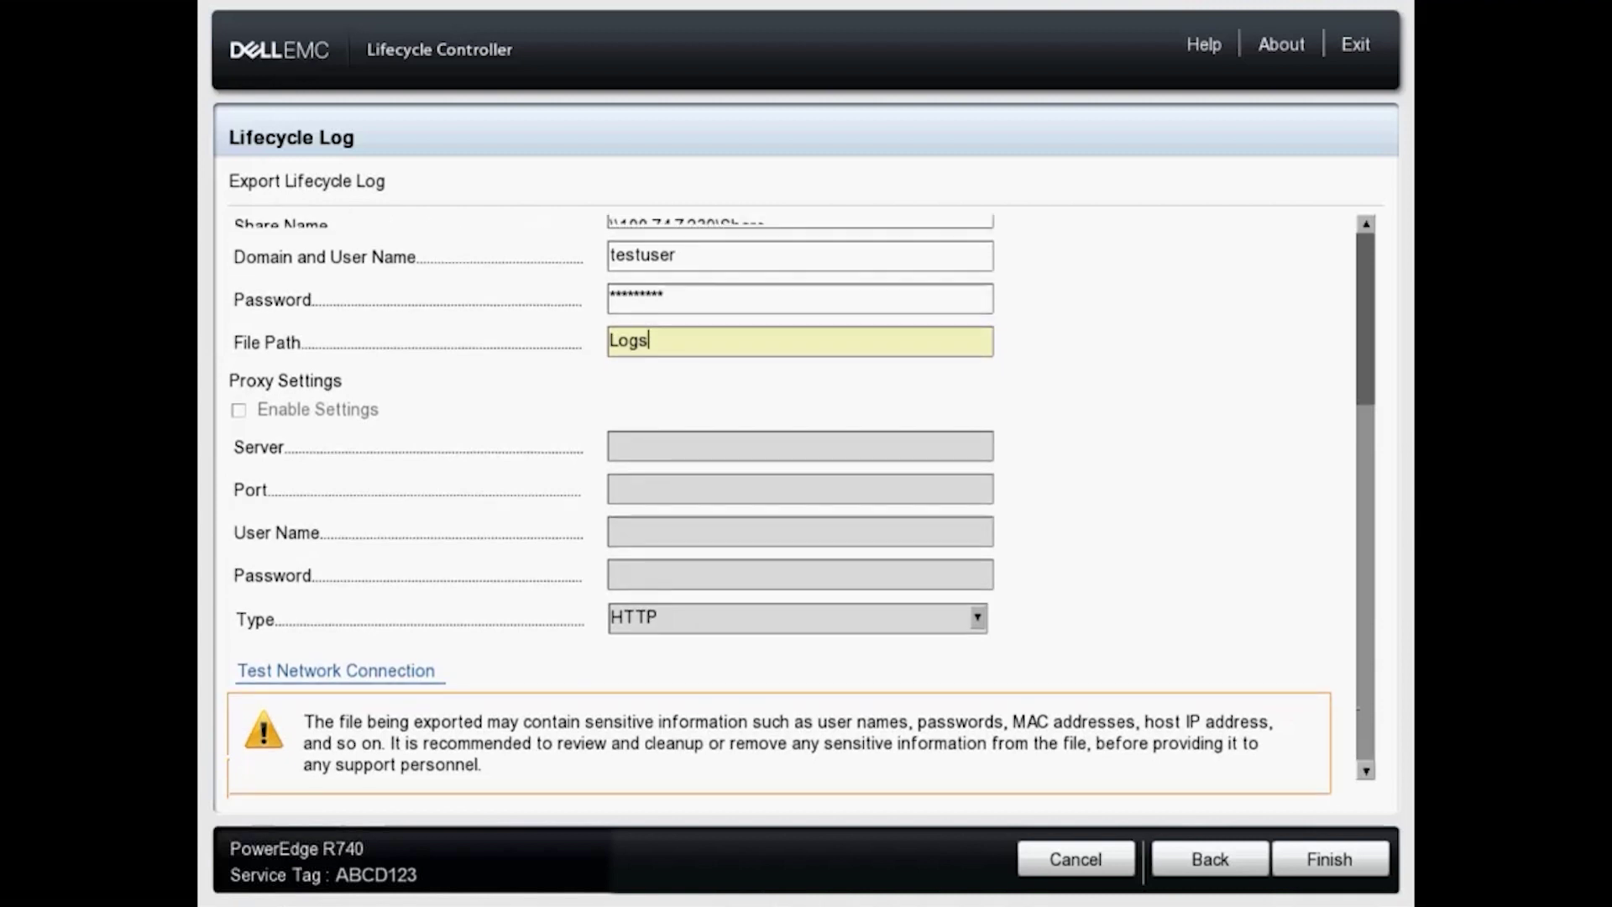
{"action": "left_click", "coordinate": [335, 670]}
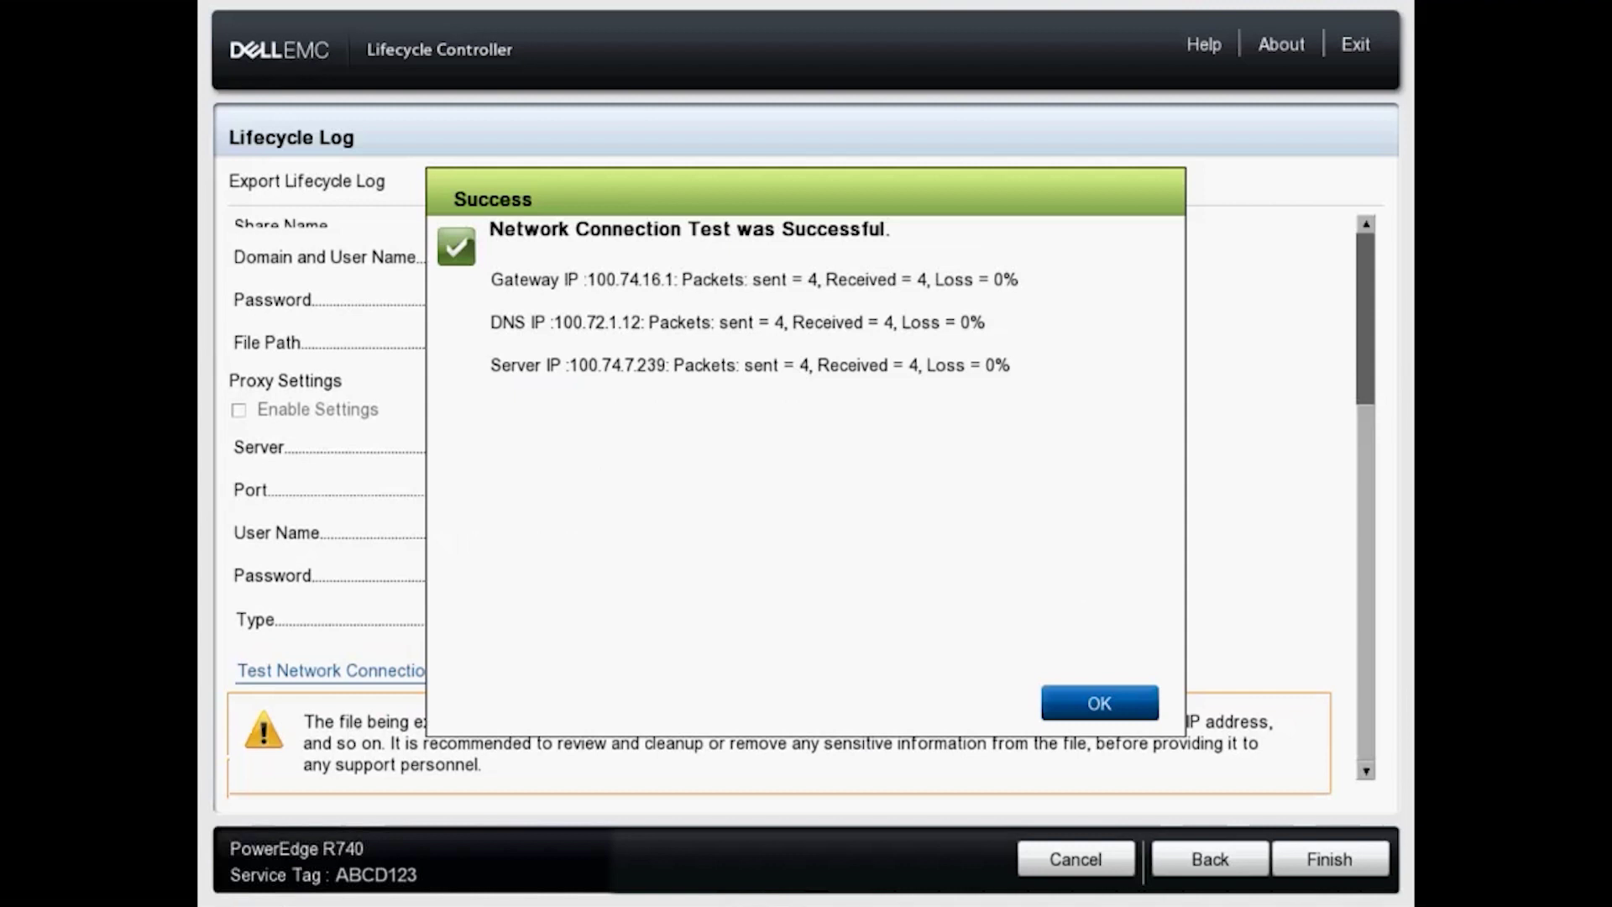
{"action": "key", "text": "Return"}
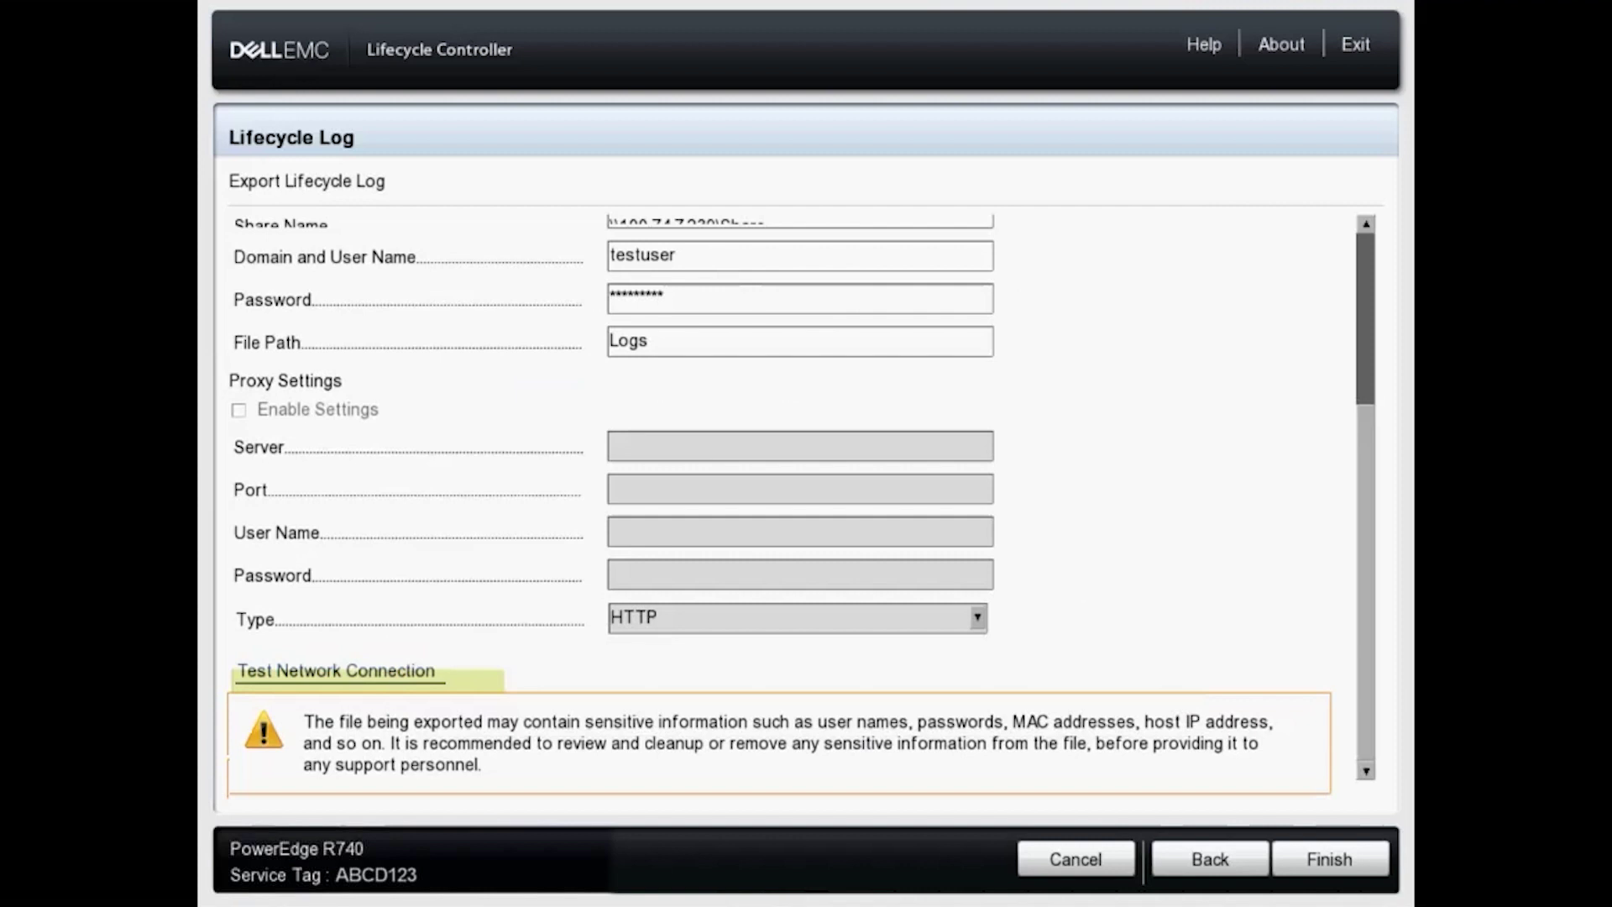
Export the Lifecycle Log to the network share and return to the Lifecycle Log page
{"action": "key", "text": "Tab"}
{"action": "key", "text": "Return"}
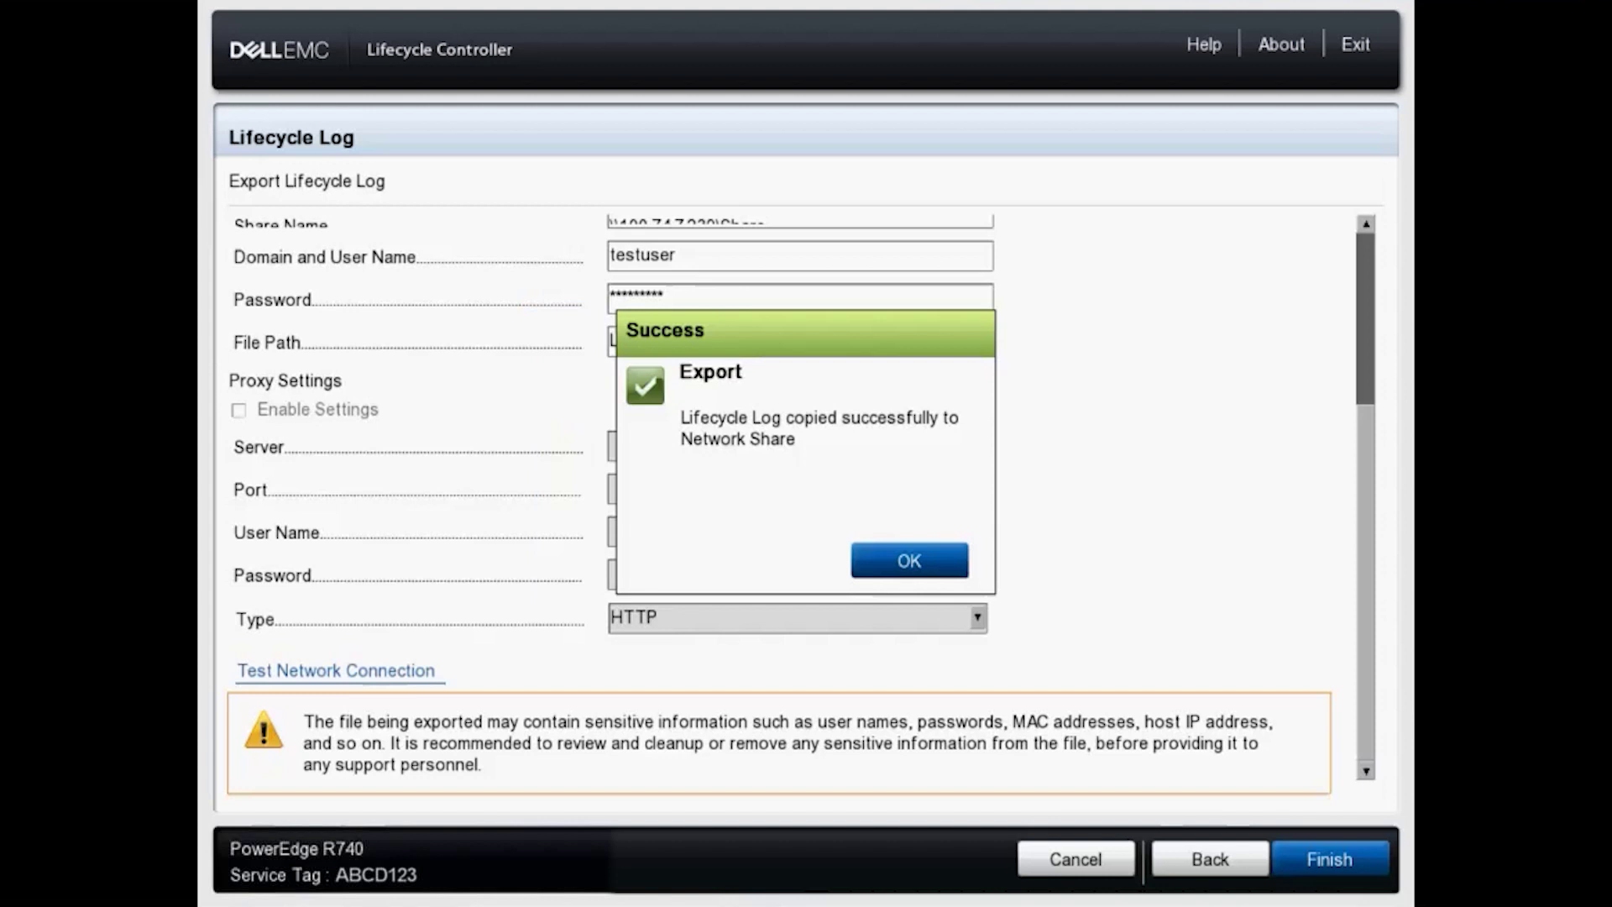
{"action": "key", "text": "Return"}
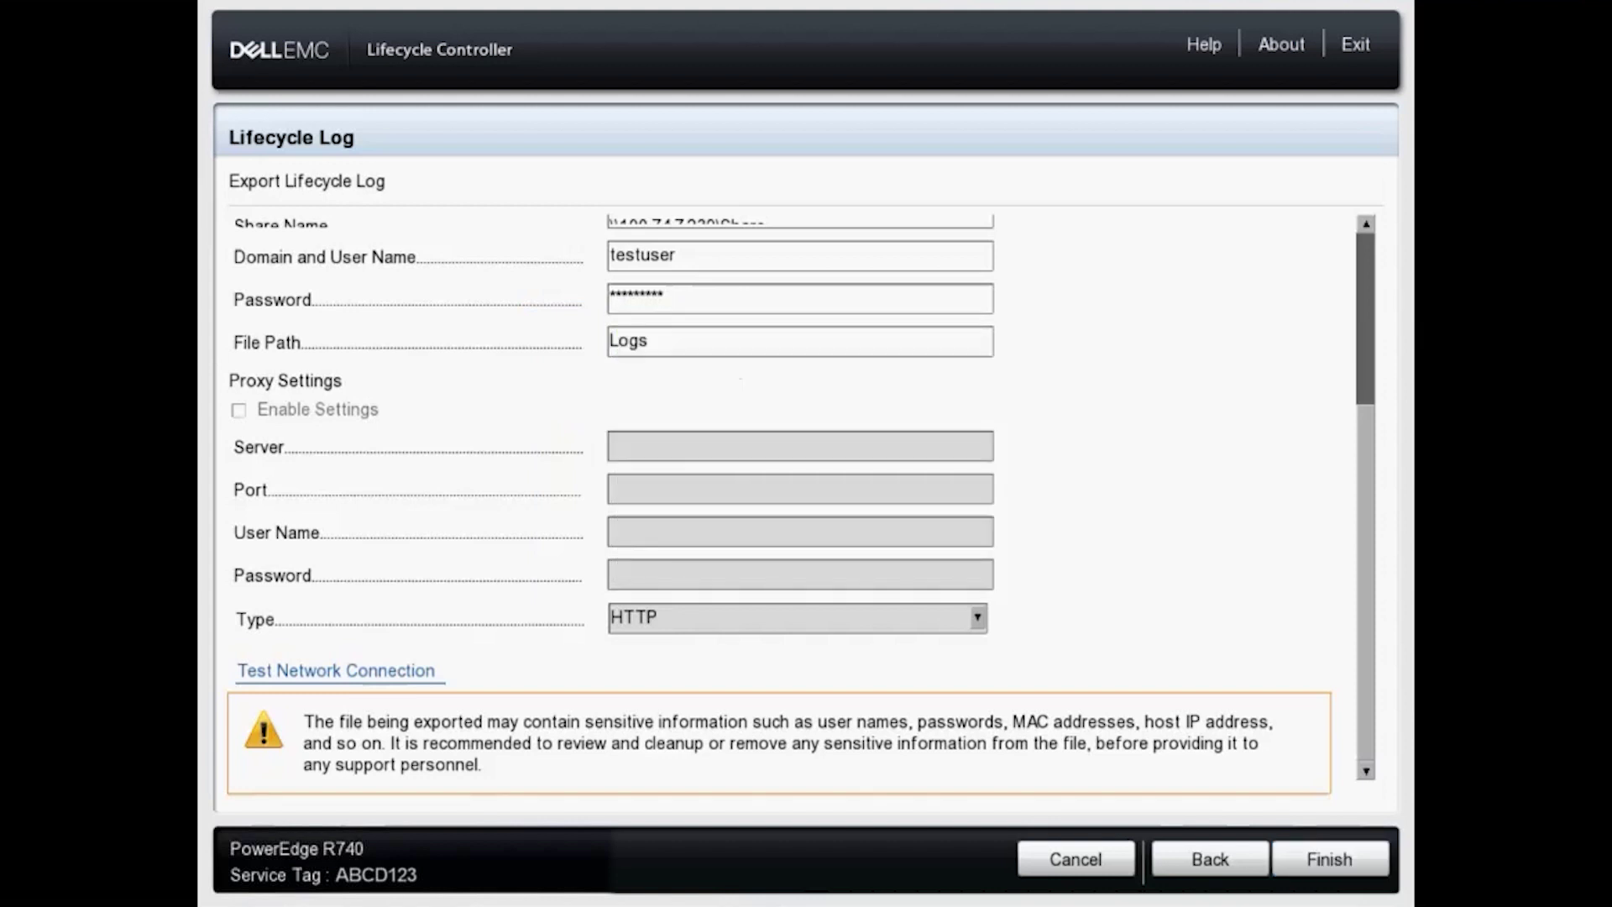
{"action": "key", "text": "Return"}
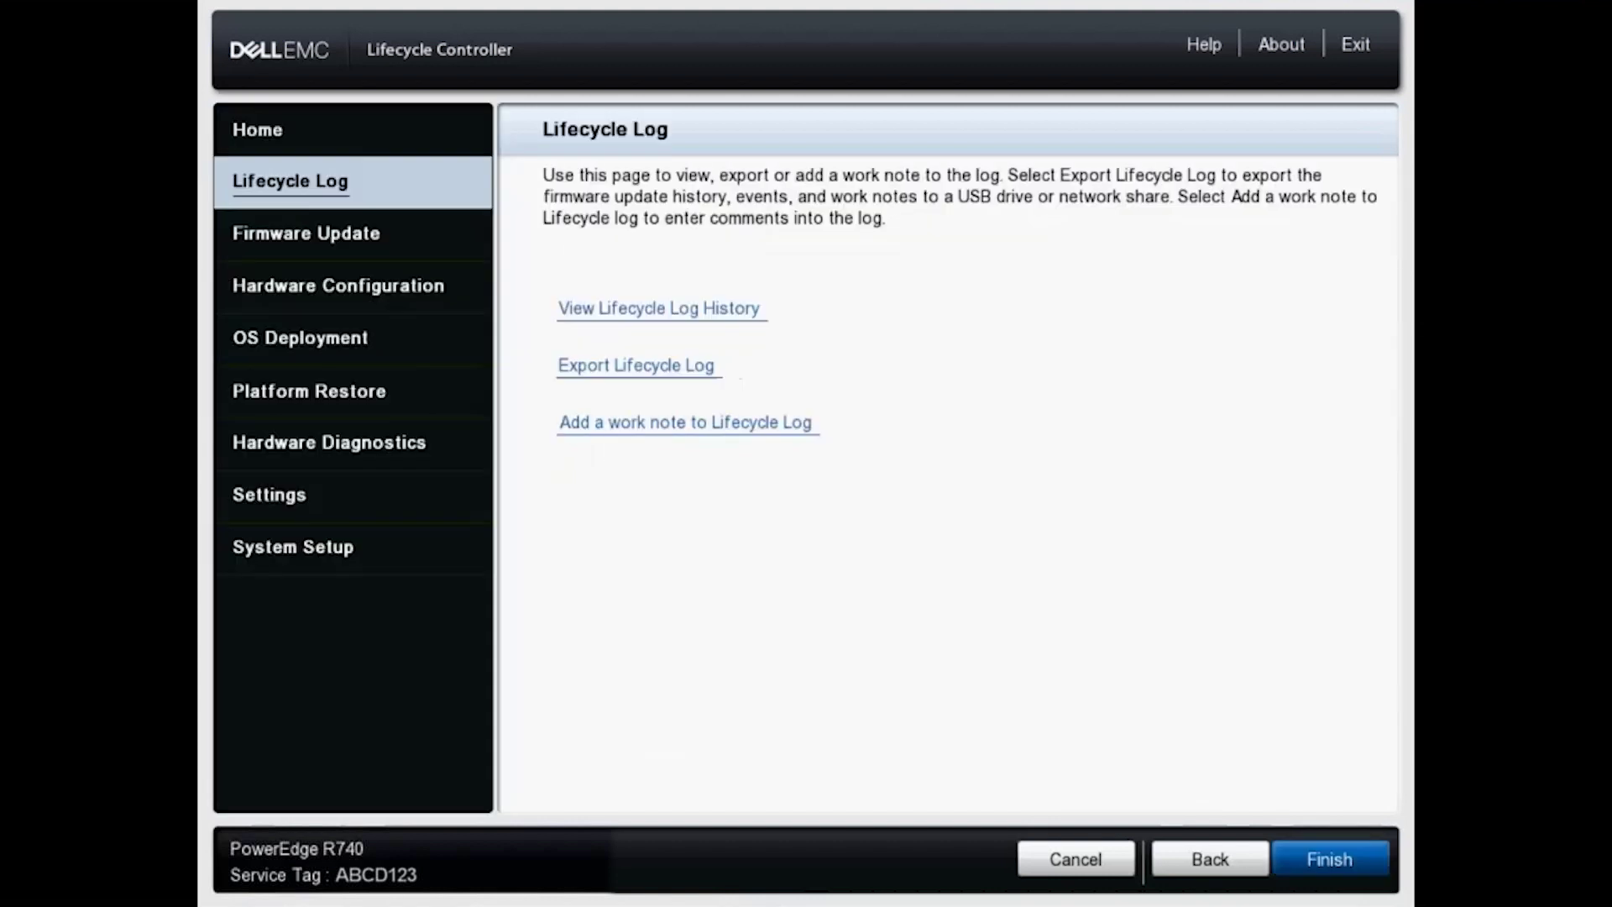